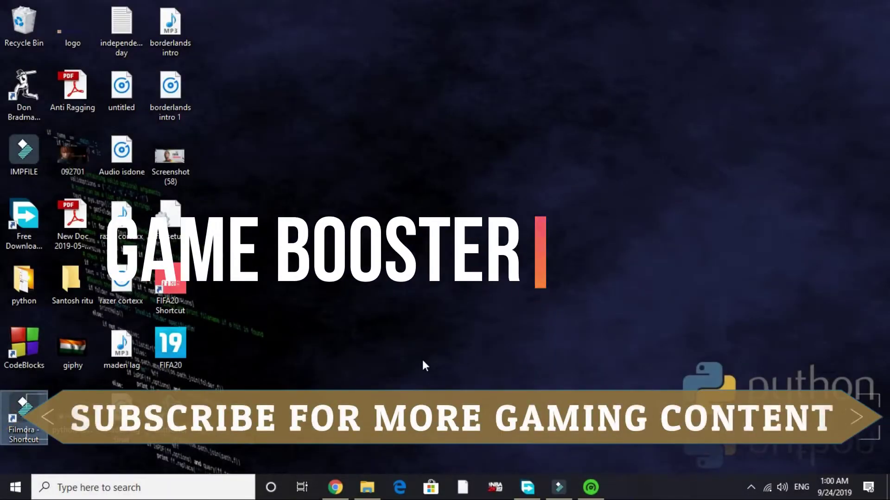
Open the official Razer Cortex search result in Chrome and let razer.com/cortex load.
{"action": "left_click", "coordinate": [335, 486]}
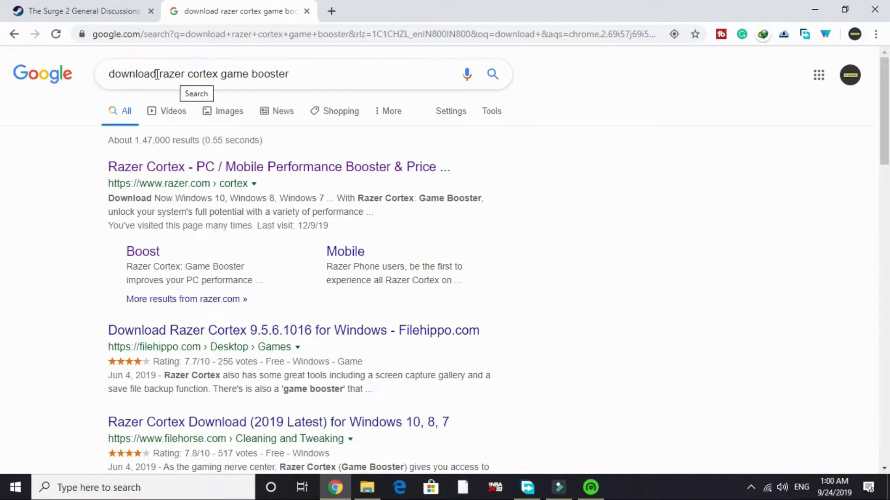
{"action": "left_click_drag", "start_coordinate": [158, 75], "coordinate": [215, 75]}
{"action": "left_click", "coordinate": [215, 75]}
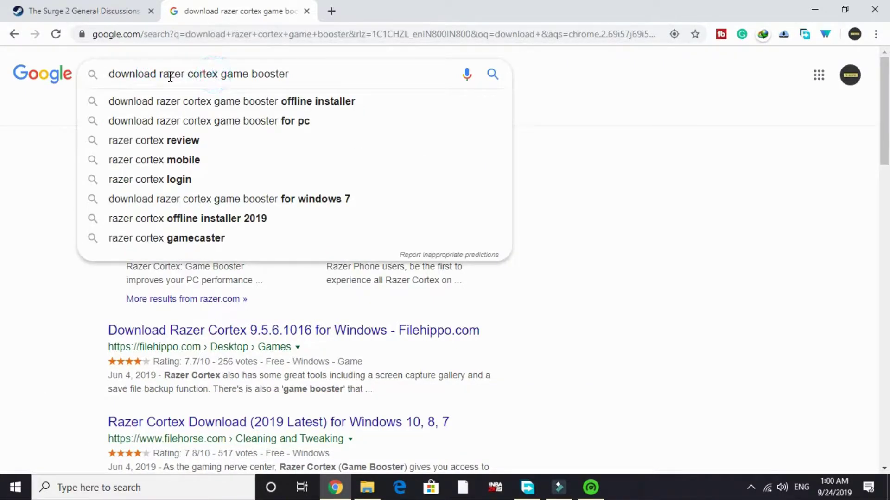
{"action": "left_click", "coordinate": [328, 72]}
{"action": "left_click", "coordinate": [18, 217]}
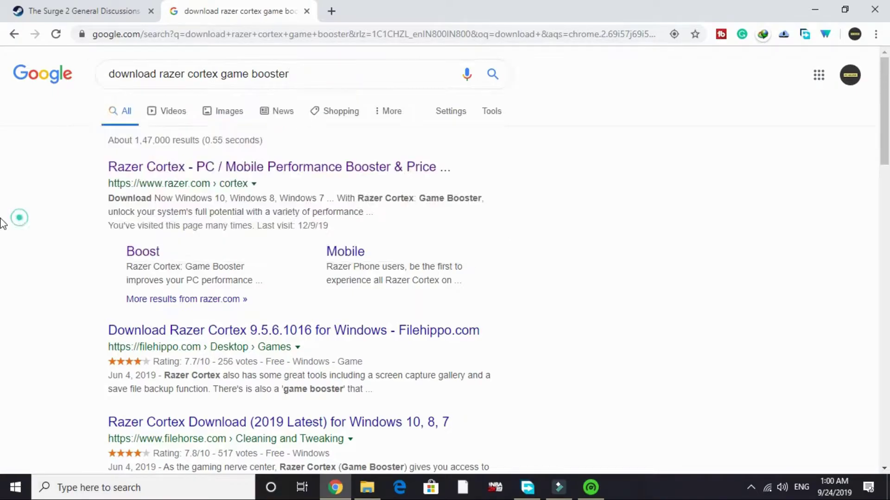
{"action": "left_click", "coordinate": [224, 164]}
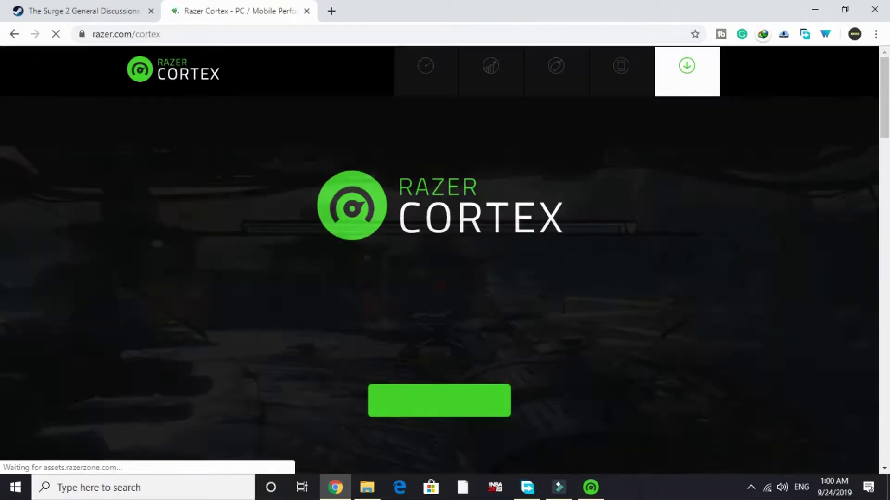
{"action": "scroll", "coordinate": [562, 306], "scroll_direction": "down", "scroll_amount": 2}
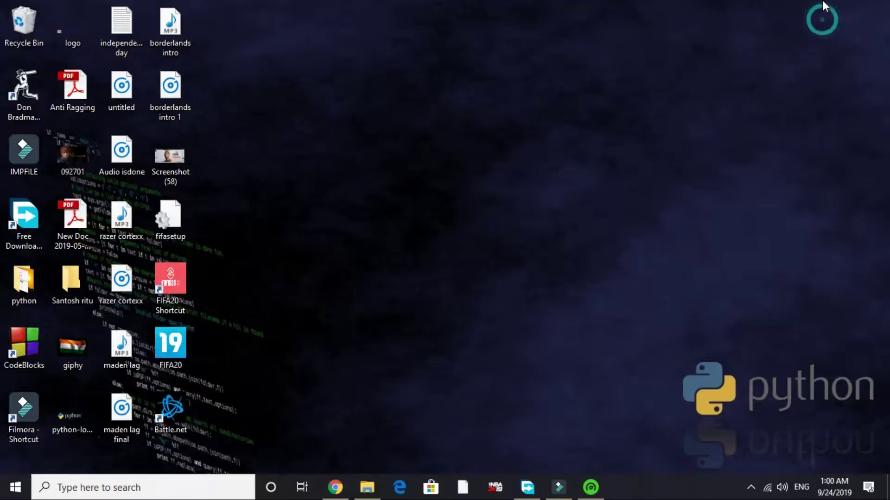
{"action": "left_click", "coordinate": [590, 487]}
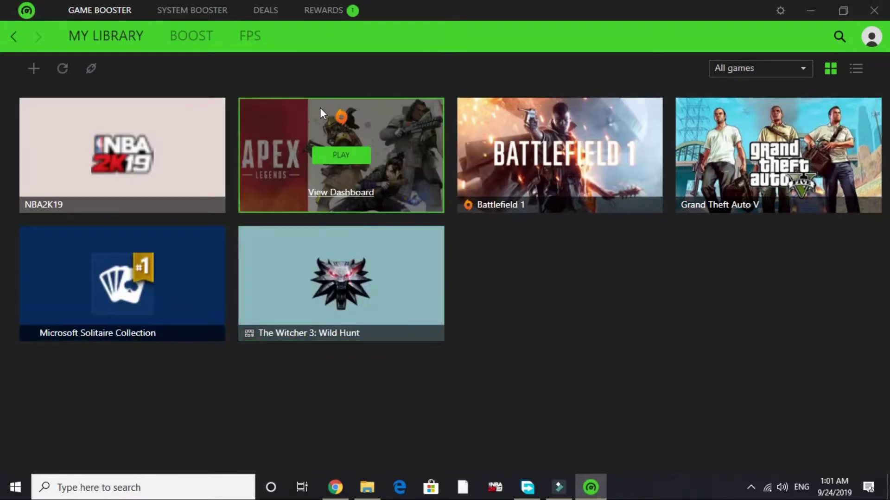
{"action": "left_click", "coordinate": [189, 40]}
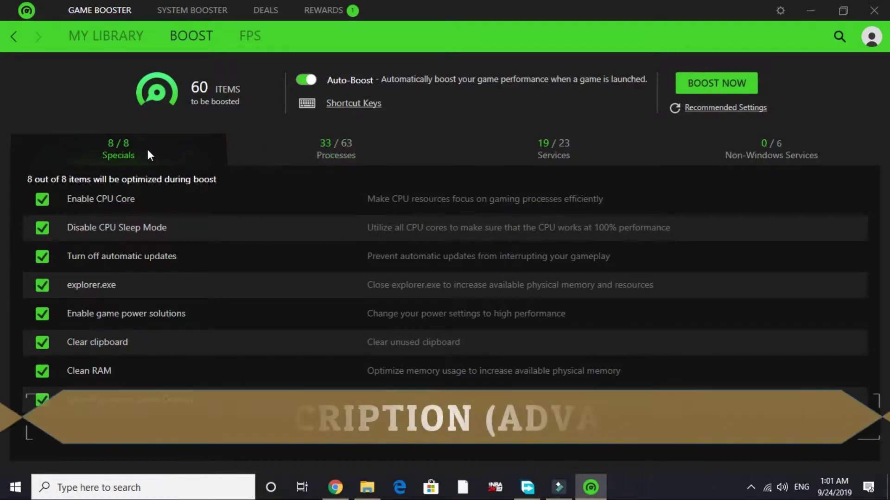
{"action": "left_click", "coordinate": [337, 149]}
{"action": "left_click", "coordinate": [564, 157]}
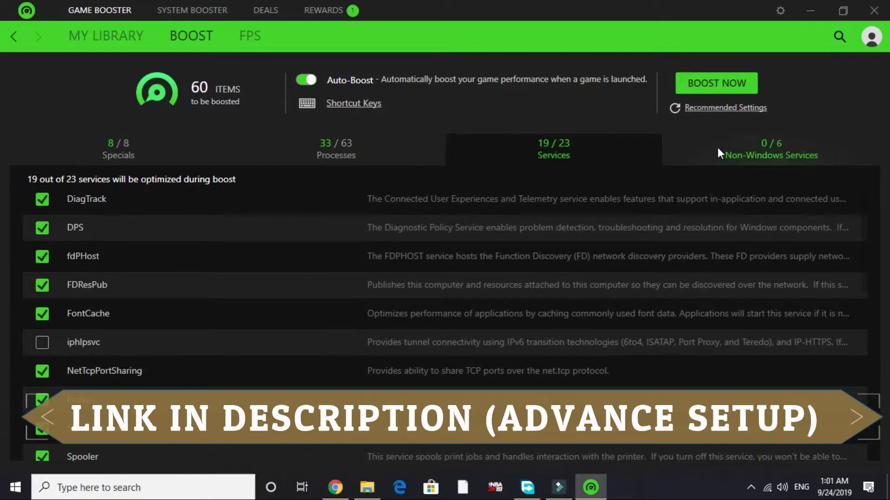
{"action": "left_click", "coordinate": [338, 159]}
{"action": "left_click", "coordinate": [122, 155]}
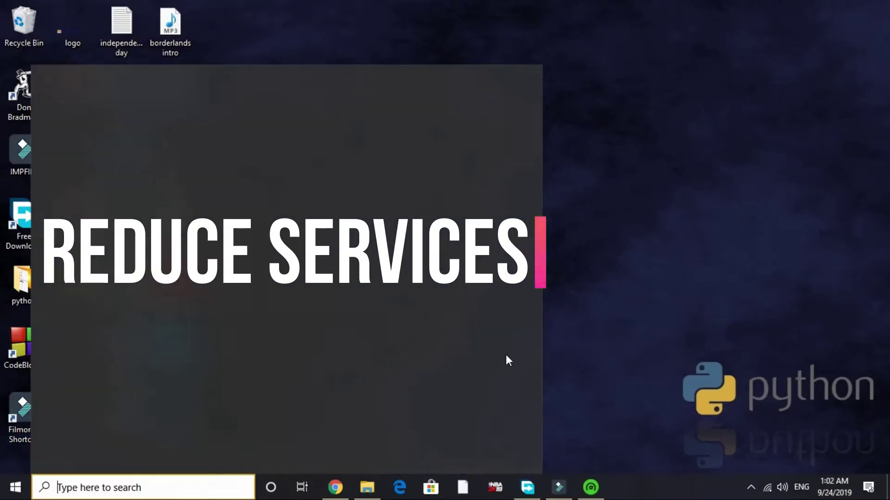
Search Windows for 'services' and launch the Services console.
{"action": "key", "text": "super+s"}
{"action": "type", "text": "serv"}
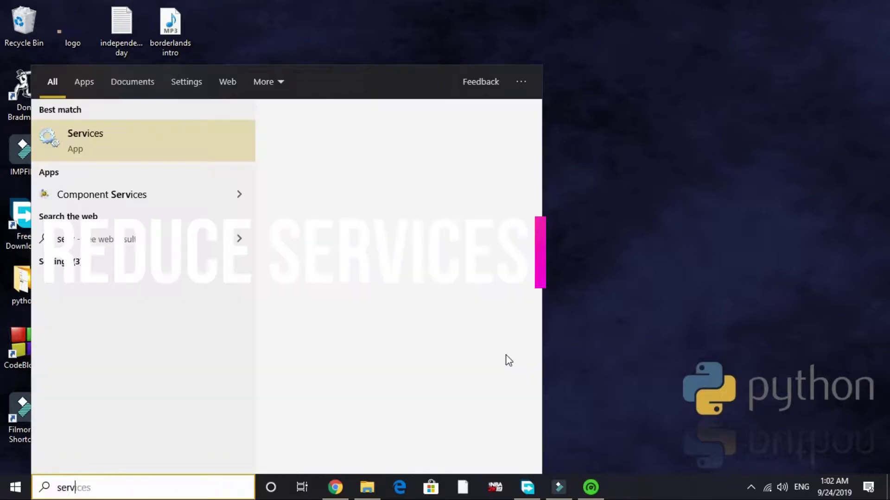
{"action": "type", "text": "icees"}
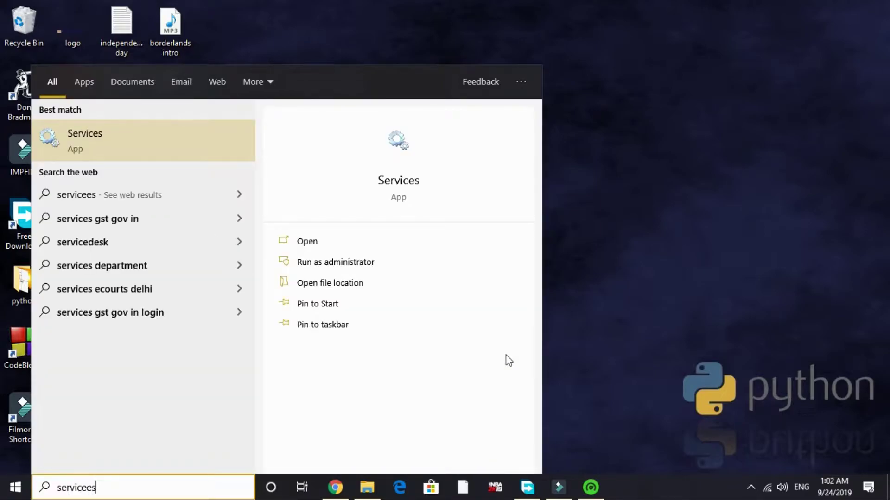
{"action": "key", "text": "BackSpace"}
{"action": "key", "text": "BackSpace"}
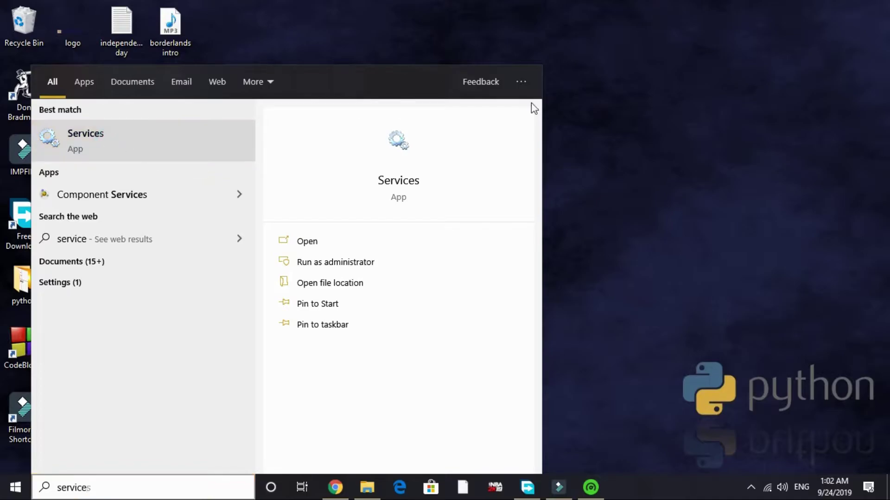
{"action": "left_click", "coordinate": [547, 109]}
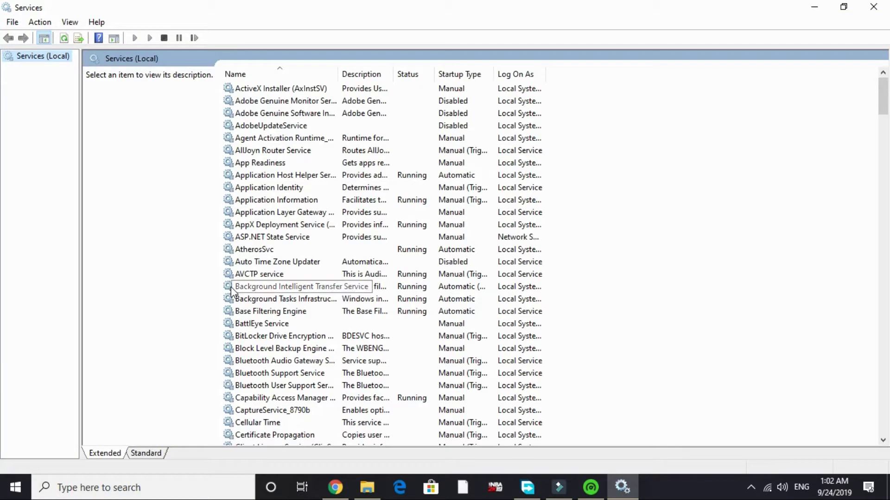
Set Xbox Accessory Management Service and Xbox Live Auth Manager startup type to Disabled.
{"action": "scroll", "coordinate": [232, 292], "scroll_direction": "down", "scroll_amount": 20}
{"action": "scroll", "coordinate": [232, 291], "scroll_direction": "down", "scroll_amount": 5}
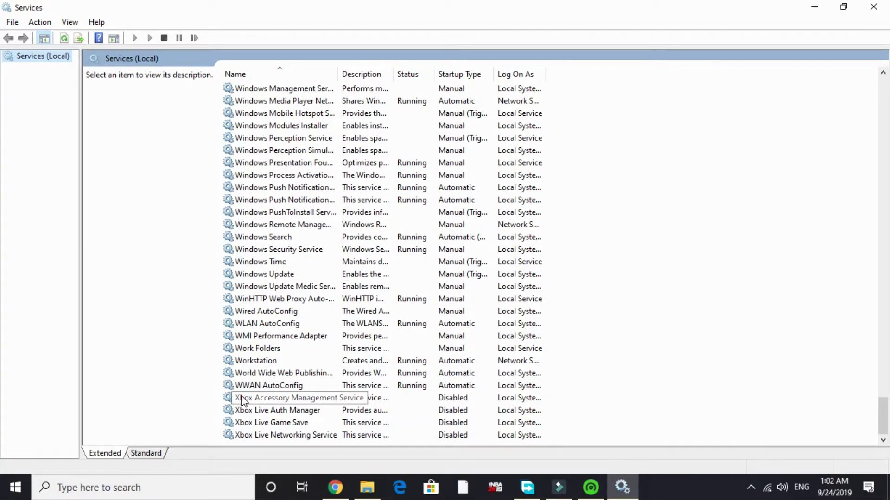
{"action": "double_click", "coordinate": [323, 403]}
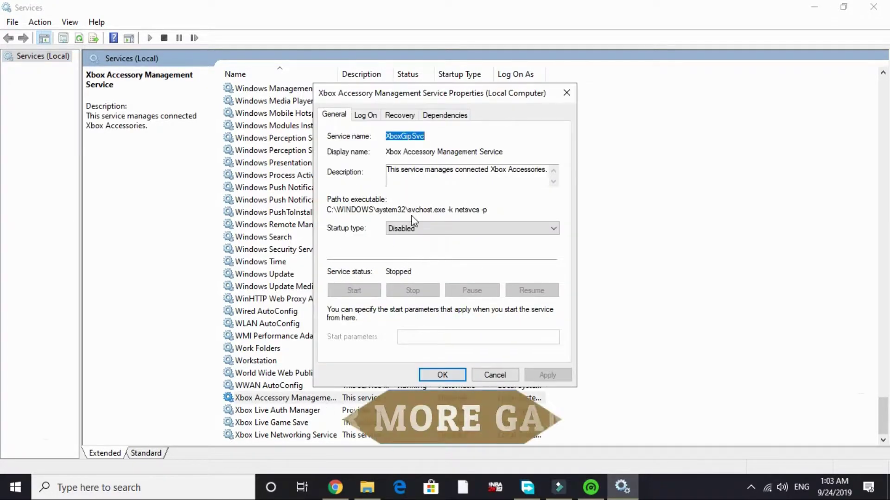
{"action": "left_click", "coordinate": [412, 228]}
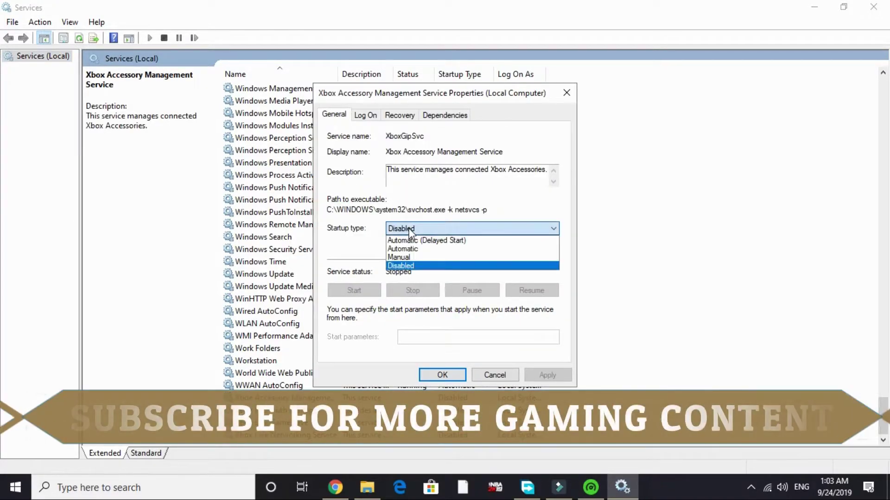
{"action": "left_click", "coordinate": [410, 266]}
{"action": "left_click", "coordinate": [551, 376]}
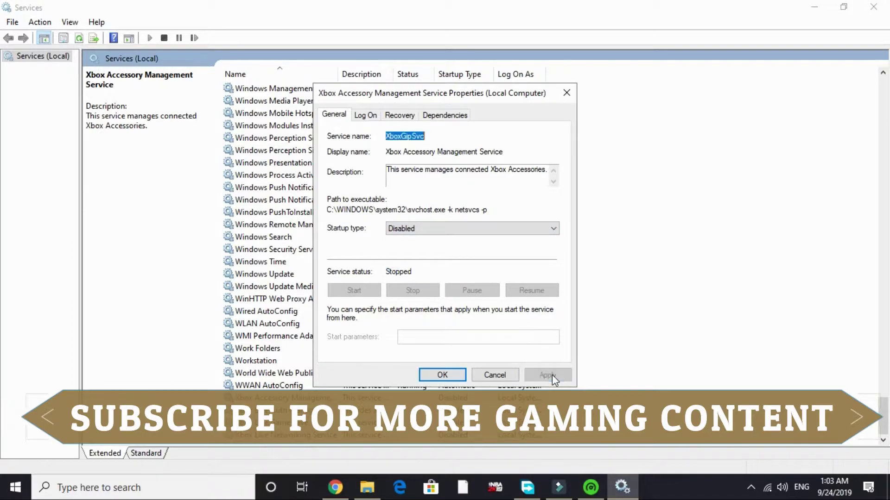
{"action": "left_click", "coordinate": [444, 375]}
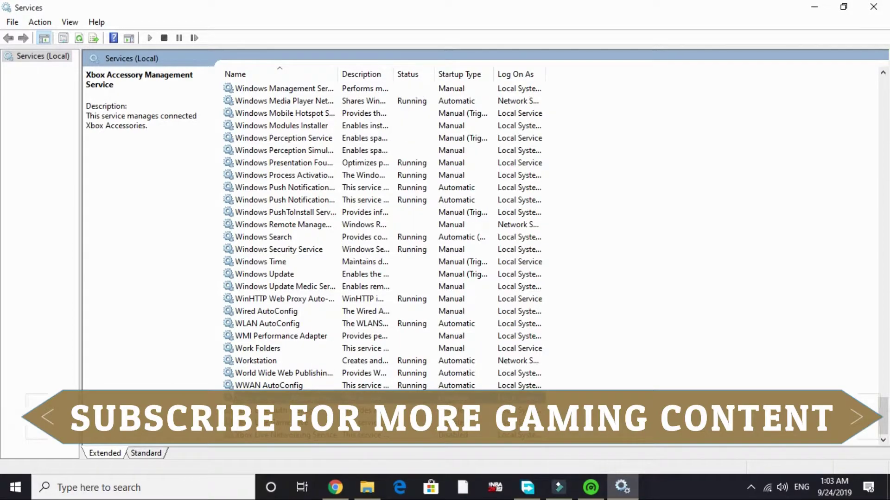
{"action": "key", "text": "Down"}
{"action": "key", "text": "Return"}
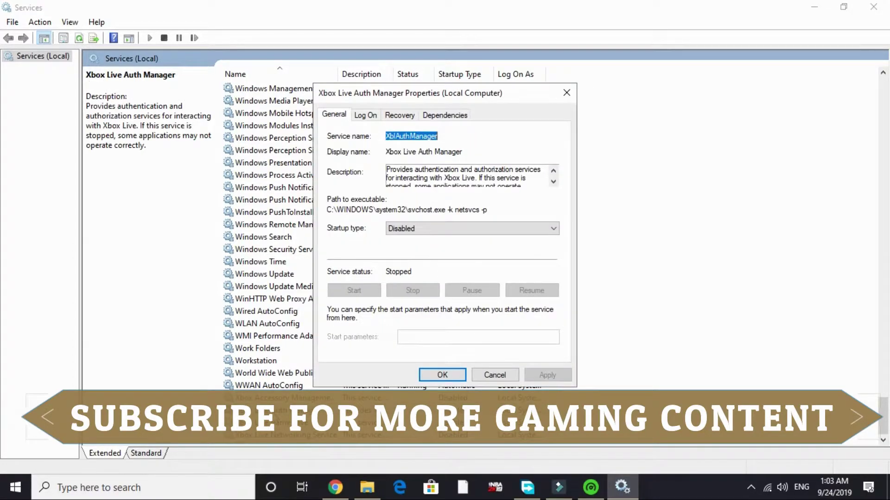
{"action": "left_click", "coordinate": [435, 229]}
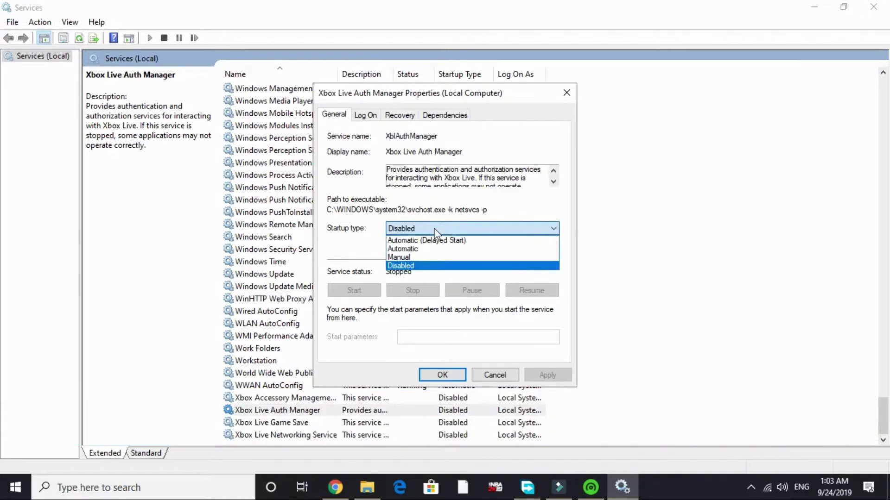
{"action": "left_click", "coordinate": [401, 266]}
{"action": "left_click", "coordinate": [540, 375]}
{"action": "left_click", "coordinate": [443, 375]}
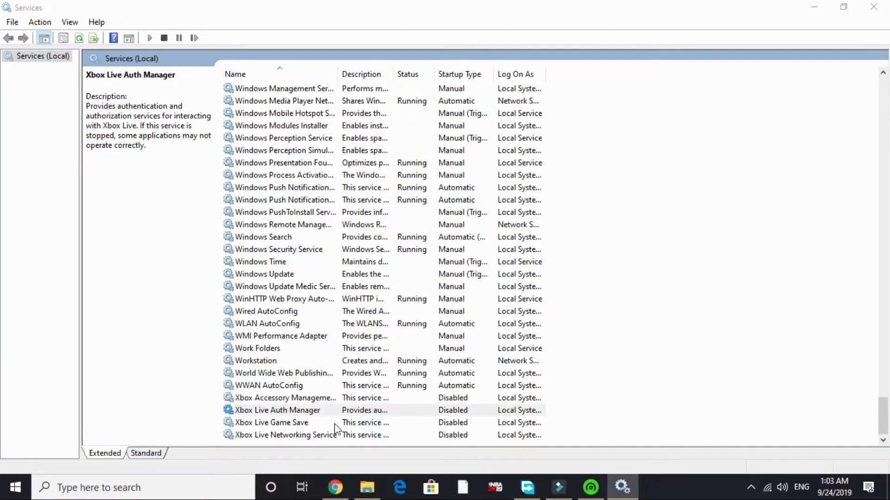
Confirm Disabled startup for Xbox Live Game Save and Xbox Live Networking Service.
{"action": "double_click", "coordinate": [279, 423]}
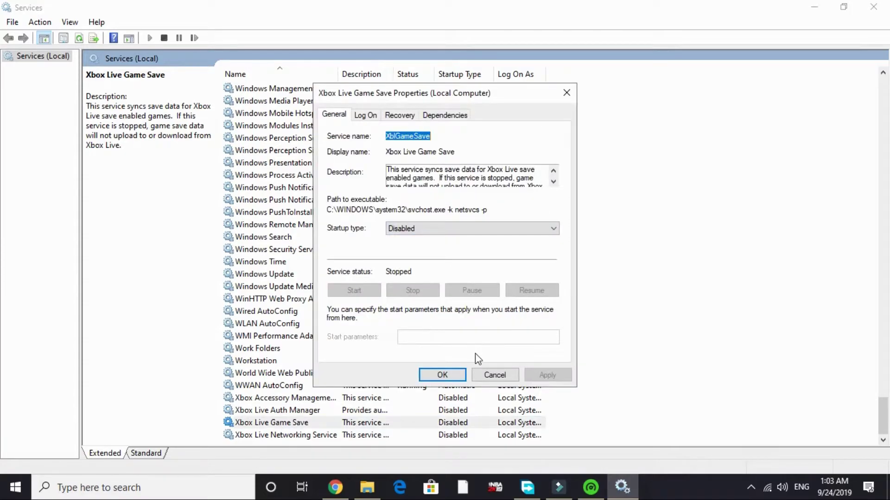
{"action": "left_click", "coordinate": [443, 375]}
{"action": "double_click", "coordinate": [292, 436]}
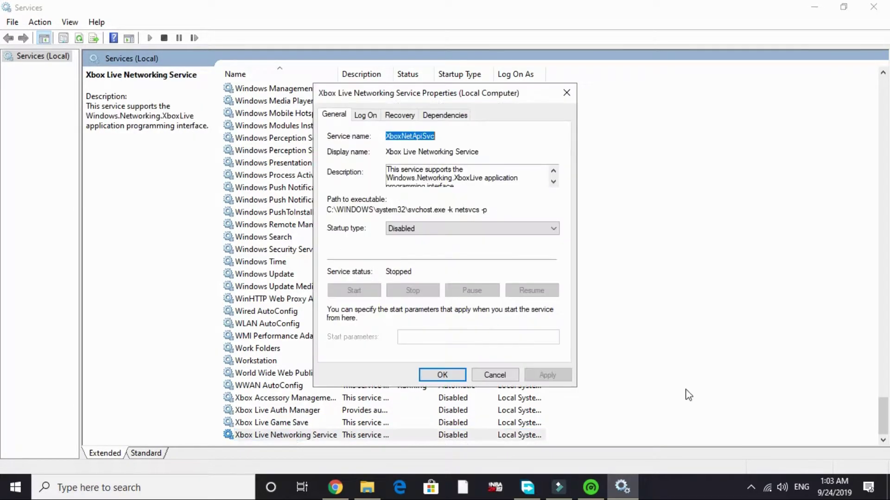
{"action": "left_click", "coordinate": [442, 374]}
{"action": "scroll", "coordinate": [443, 374], "scroll_direction": "up", "scroll_amount": 13}
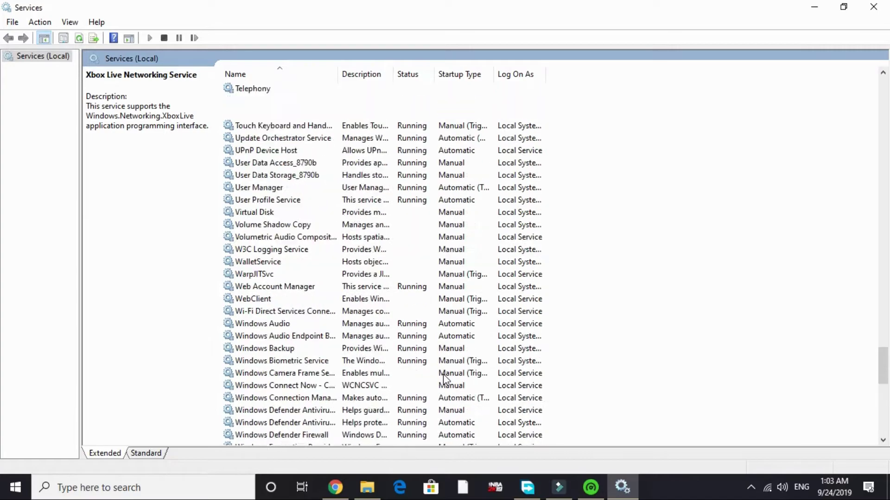
Set the Fax service's startup type to Disabled, apply it, and close Services.
{"action": "scroll", "coordinate": [443, 374], "scroll_direction": "up", "scroll_amount": 20}
{"action": "key", "text": "f"}
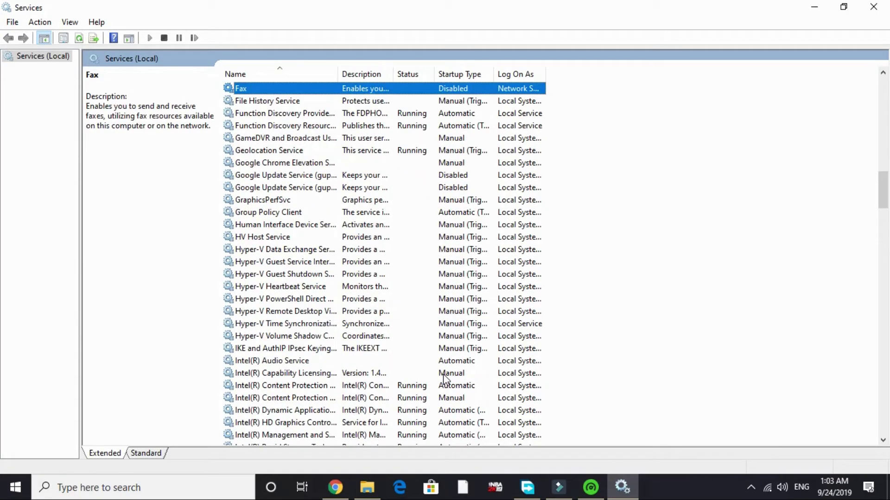
{"action": "double_click", "coordinate": [278, 88]}
{"action": "left_click", "coordinate": [399, 229]}
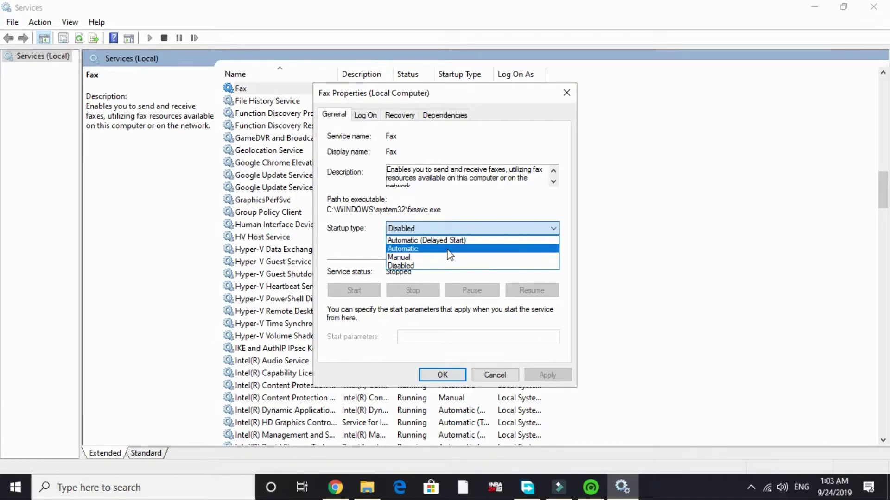
{"action": "left_click", "coordinate": [401, 266]}
{"action": "left_click", "coordinate": [547, 375]}
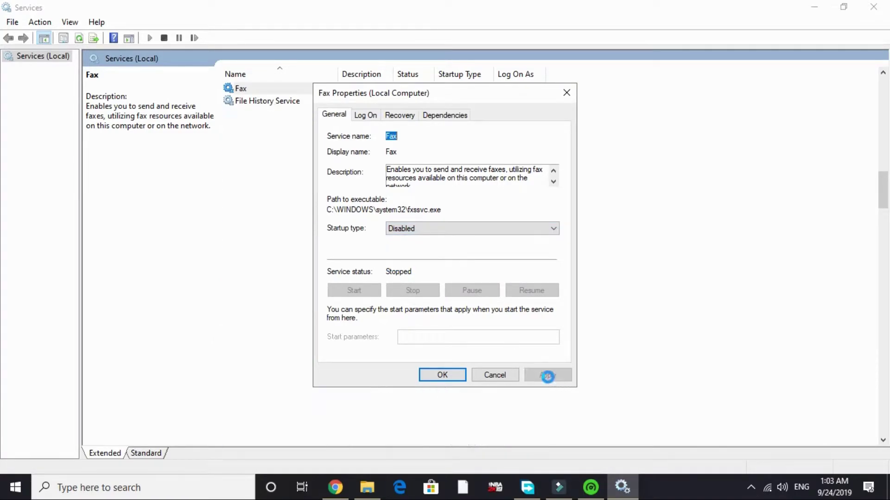
{"action": "left_click", "coordinate": [443, 374]}
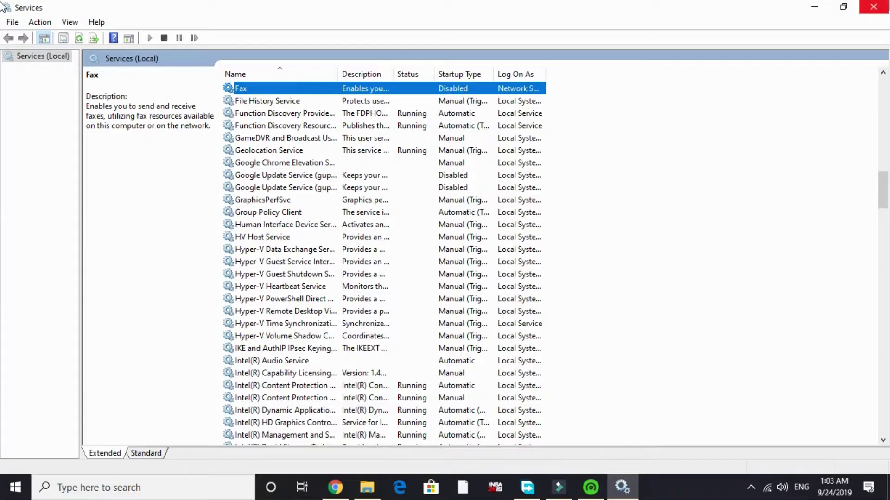
{"action": "left_click", "coordinate": [873, 7]}
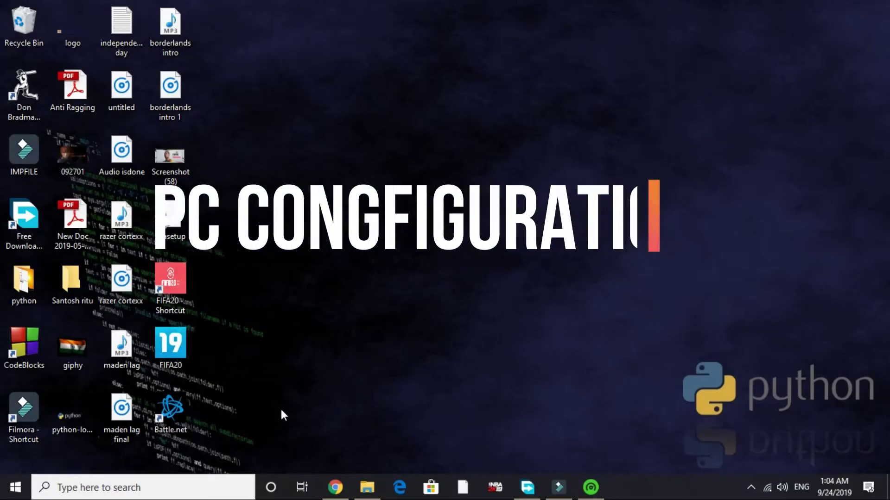
Open the Run dialog and launch msconfig.
{"action": "left_click", "coordinate": [178, 493]}
{"action": "type", "text": "r"}
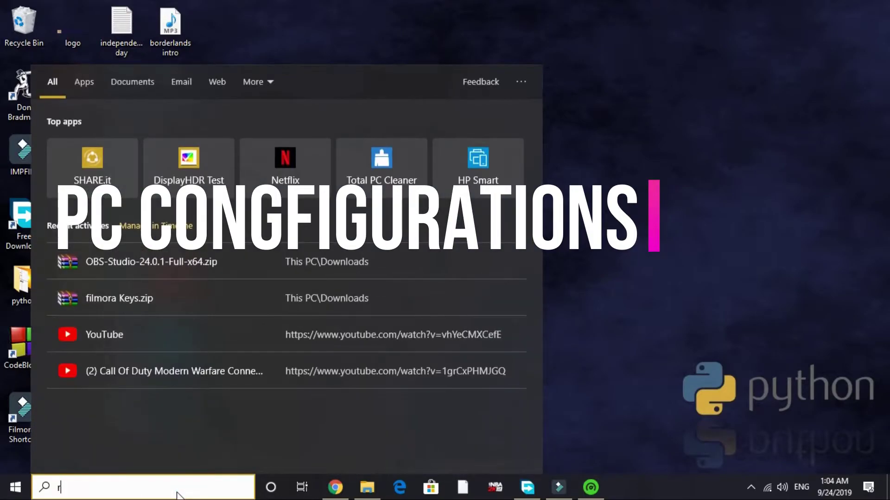
{"action": "type", "text": "un"}
{"action": "key", "text": "Return"}
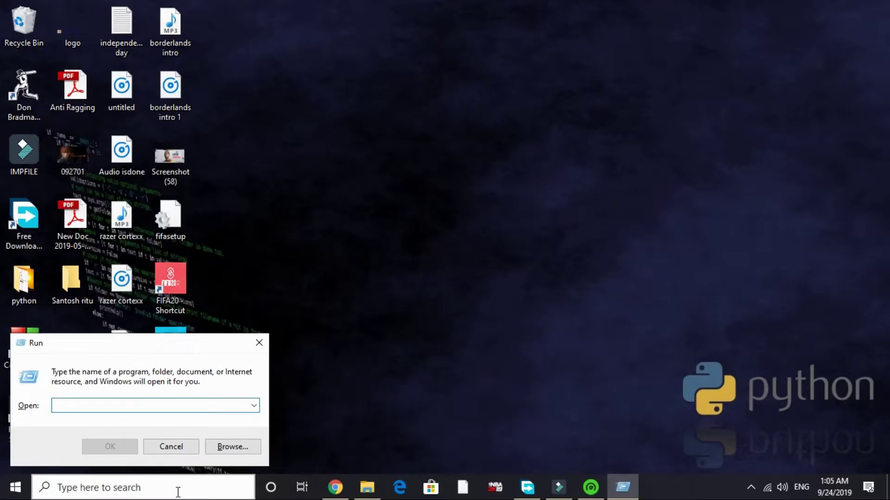
{"action": "type", "text": "msc"}
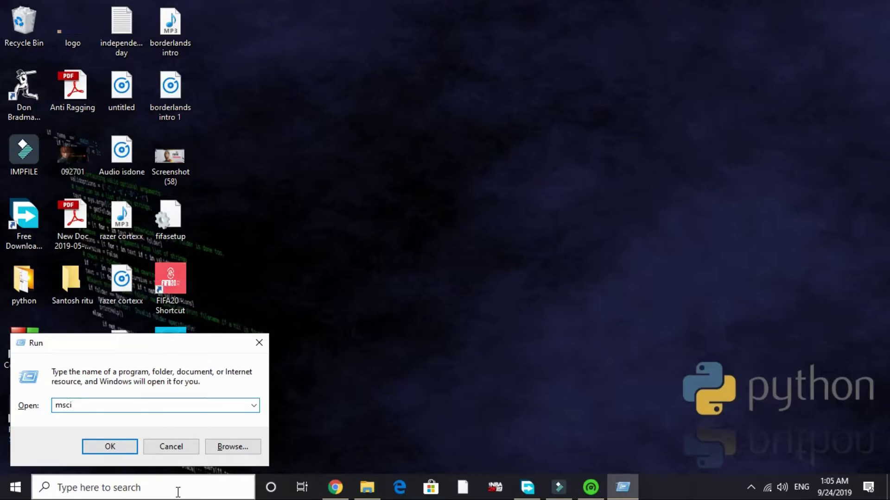
{"action": "type", "text": "onfig"}
{"action": "key", "text": "Return"}
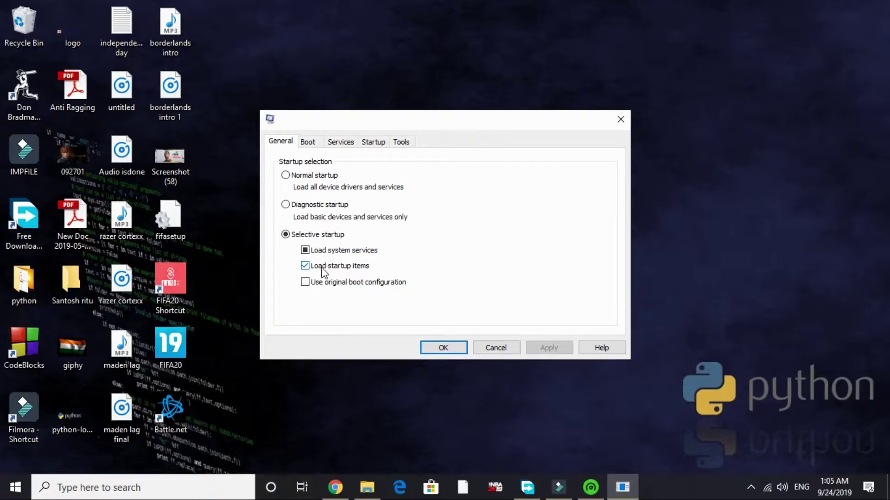
Tick No GUI boot on the Boot tab, keeping the timeout at 3 seconds.
{"action": "left_click", "coordinate": [308, 143]}
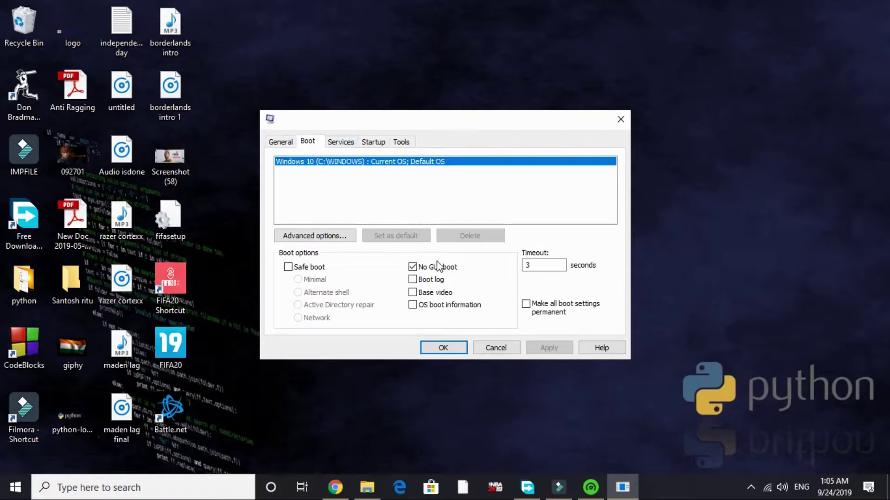
{"action": "left_click", "coordinate": [412, 267]}
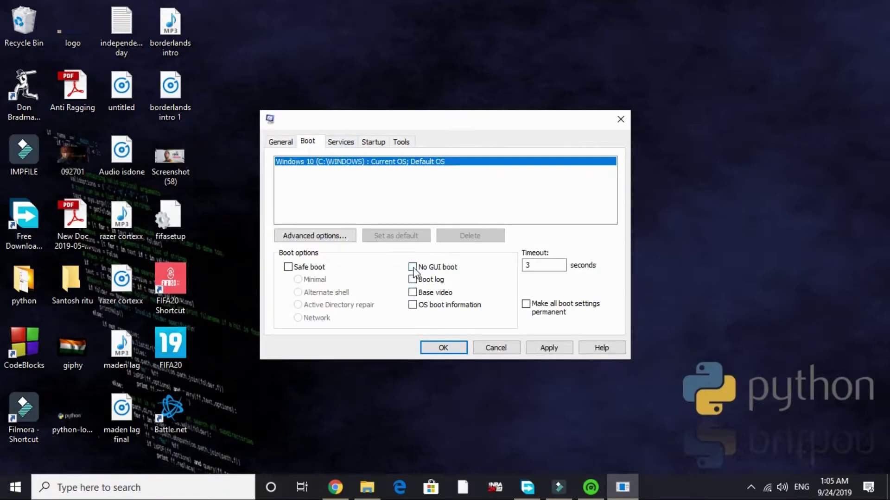
{"action": "left_click", "coordinate": [550, 268]}
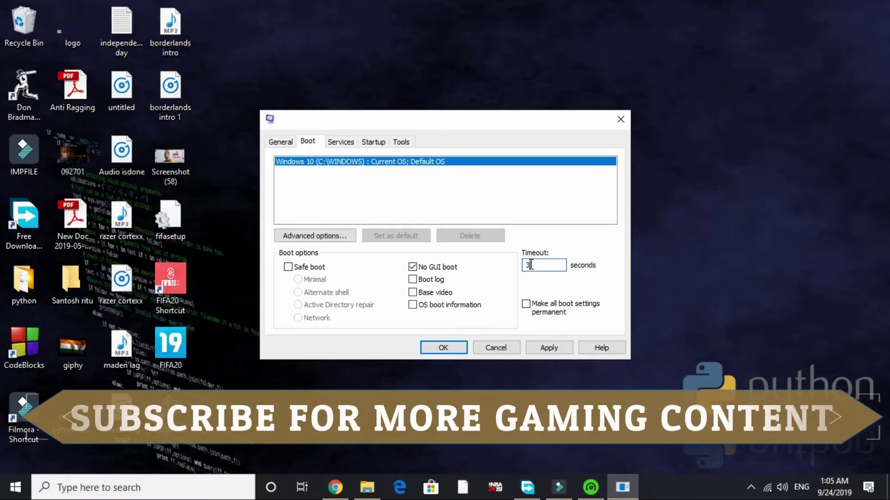
{"action": "type", "text": "0"}
{"action": "key", "text": "BackSpace"}
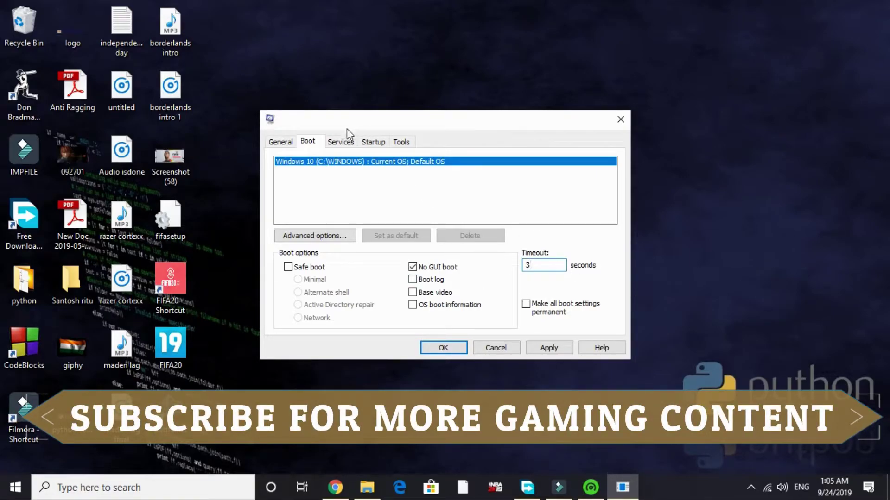
Hide all Microsoft services and toggle the Adobe and Google service checkboxes.
{"action": "left_click", "coordinate": [347, 143]}
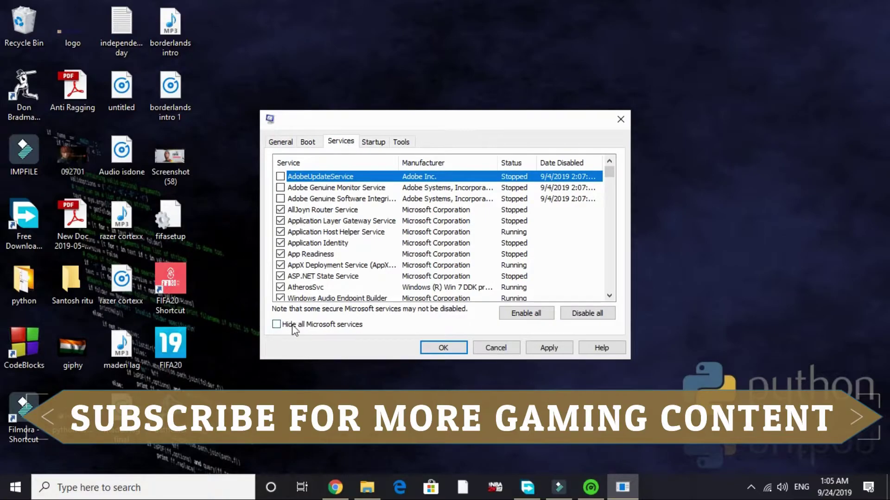
{"action": "left_click", "coordinate": [276, 325]}
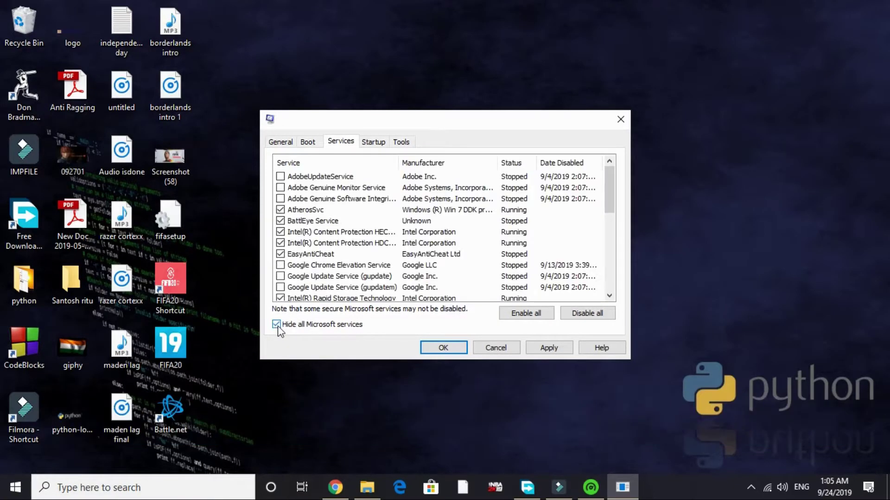
{"action": "left_click", "coordinate": [280, 177]}
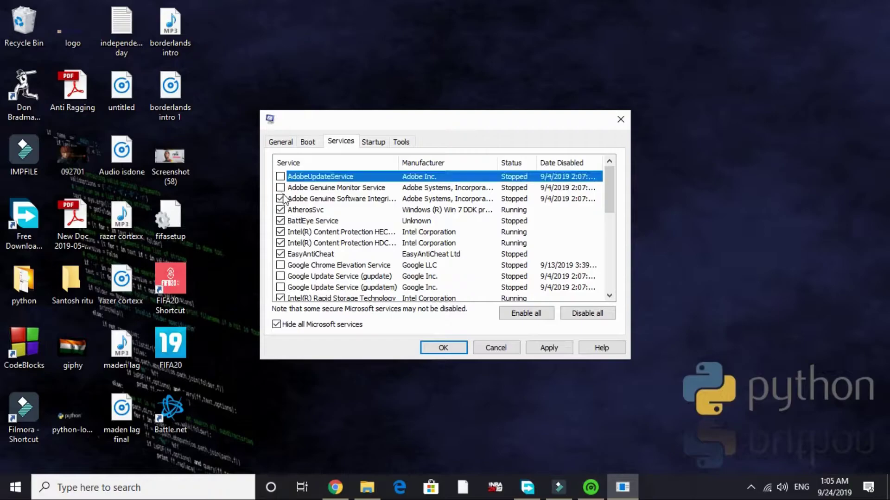
{"action": "left_click", "coordinate": [280, 198]}
{"action": "left_click", "coordinate": [281, 187]}
{"action": "left_click", "coordinate": [280, 288]}
{"action": "left_click", "coordinate": [280, 265]}
Turn Adobe Genuine Software Integrity back off and go to the Startup tab.
{"action": "scroll", "coordinate": [378, 258], "scroll_direction": "down", "scroll_amount": 2}
{"action": "scroll", "coordinate": [381, 256], "scroll_direction": "up", "scroll_amount": 2}
{"action": "left_click", "coordinate": [280, 198]}
{"action": "scroll", "coordinate": [282, 295], "scroll_direction": "down", "scroll_amount": 7}
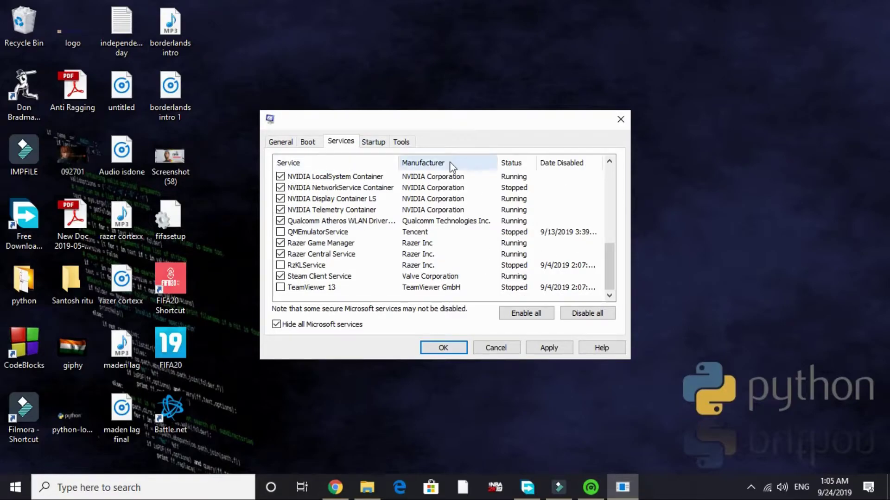
{"action": "left_click", "coordinate": [379, 144]}
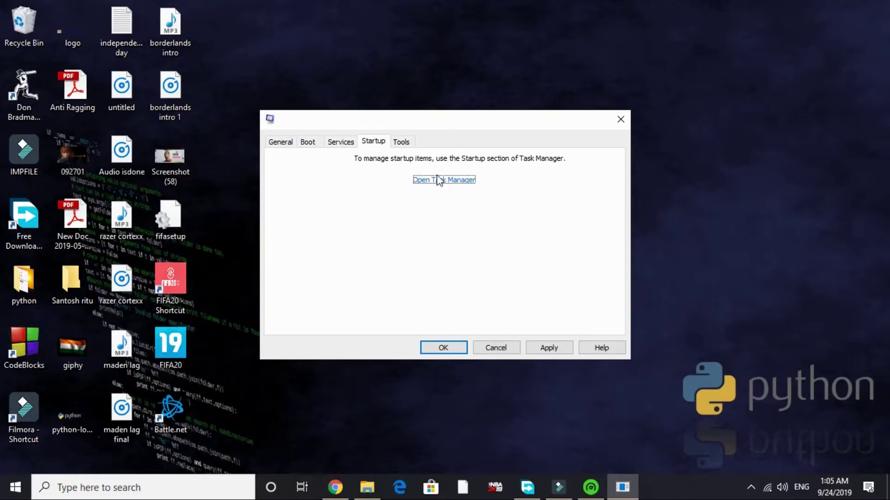
Review the startup apps in Task Manager, then close it.
{"action": "left_click", "coordinate": [421, 180]}
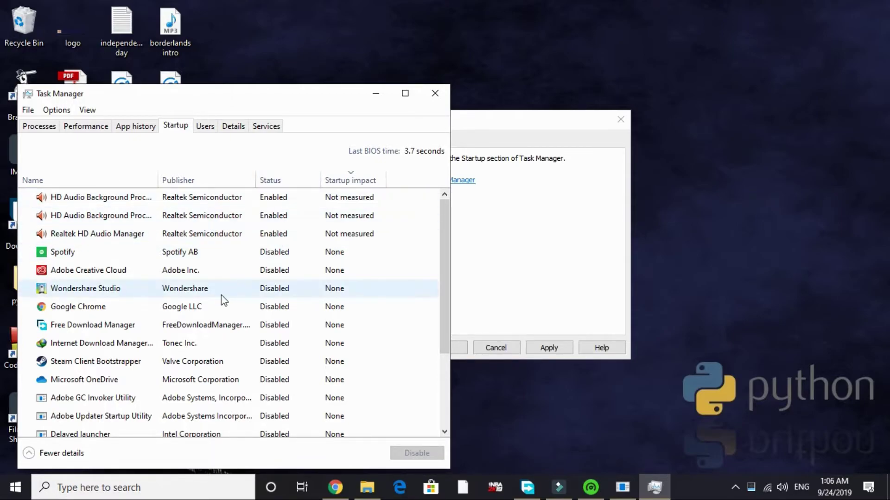
{"action": "scroll", "coordinate": [221, 294], "scroll_direction": "down", "scroll_amount": 3}
{"action": "scroll", "coordinate": [309, 322], "scroll_direction": "up", "scroll_amount": 3}
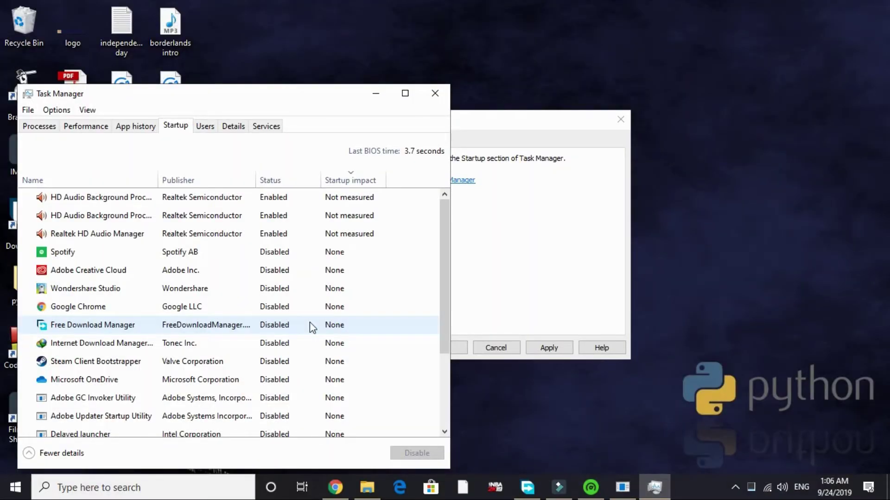
{"action": "left_click", "coordinate": [429, 100]}
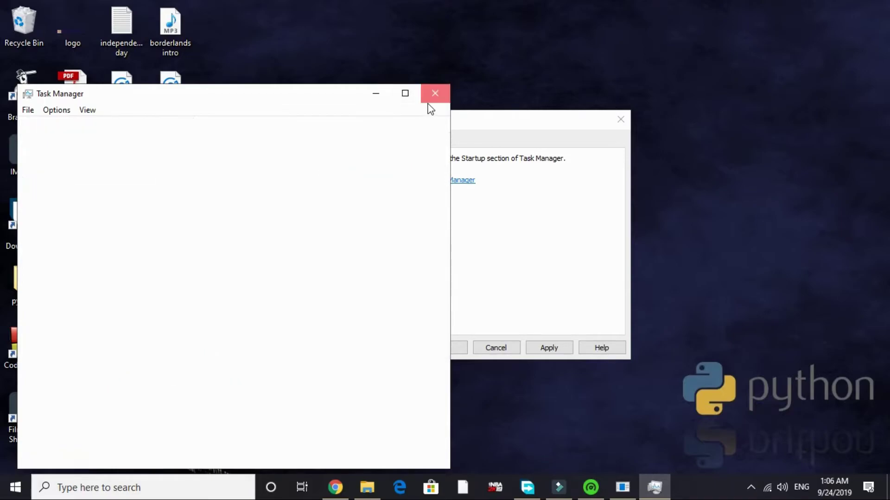
Apply the System Configuration changes and exit without restarting.
{"action": "left_click", "coordinate": [547, 348]}
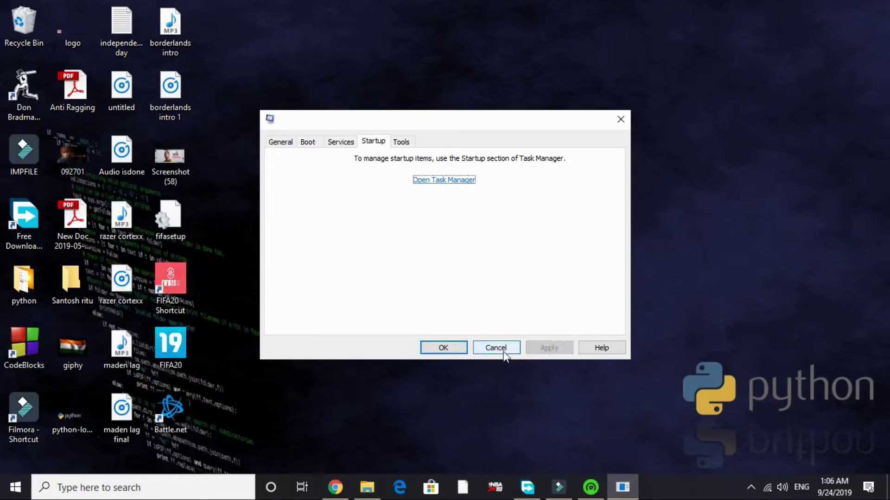
{"action": "left_click", "coordinate": [441, 347]}
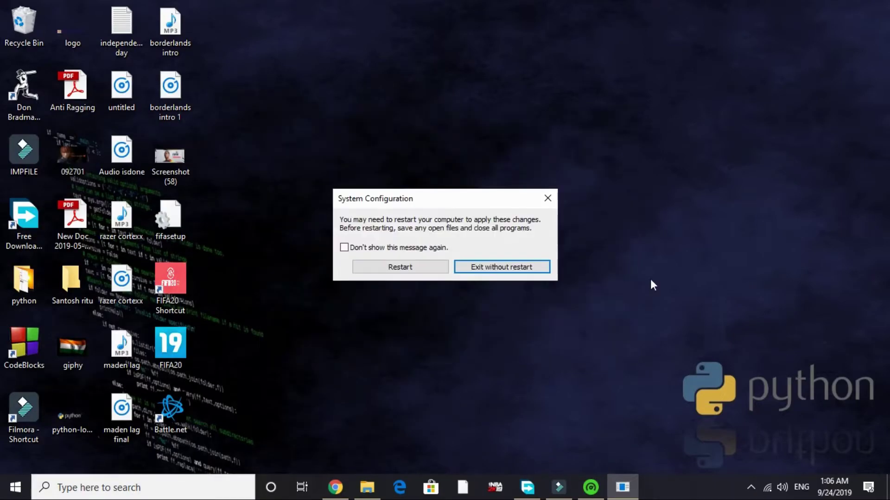
{"action": "left_click", "coordinate": [508, 271]}
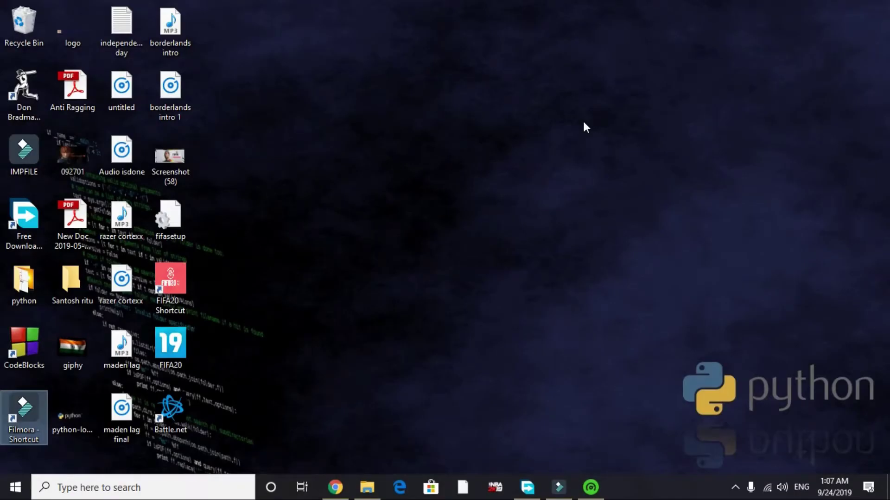
From This PC's properties, reach Performance Options via Advanced system settings.
{"action": "left_click", "coordinate": [367, 488]}
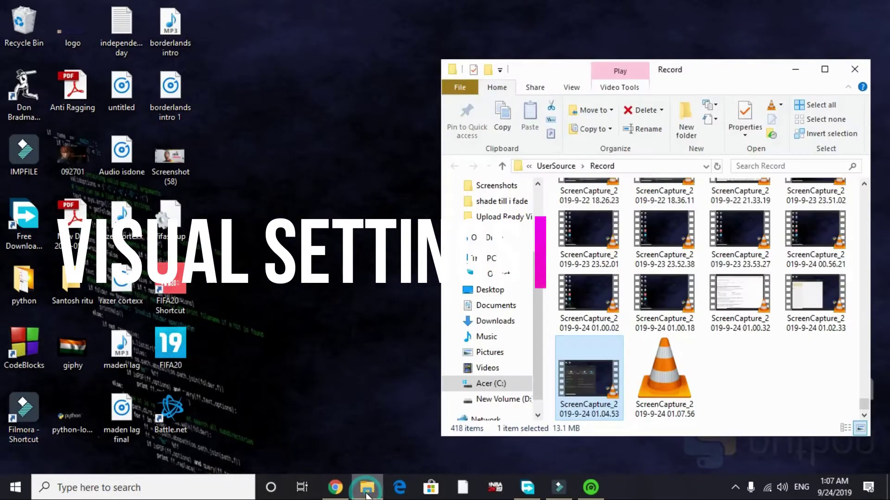
{"action": "double_click", "coordinate": [681, 71]}
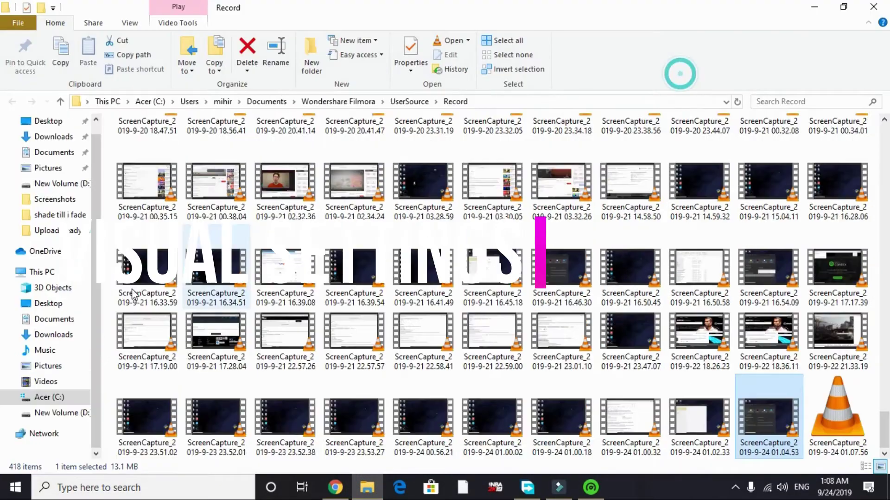
{"action": "left_click", "coordinate": [32, 275]}
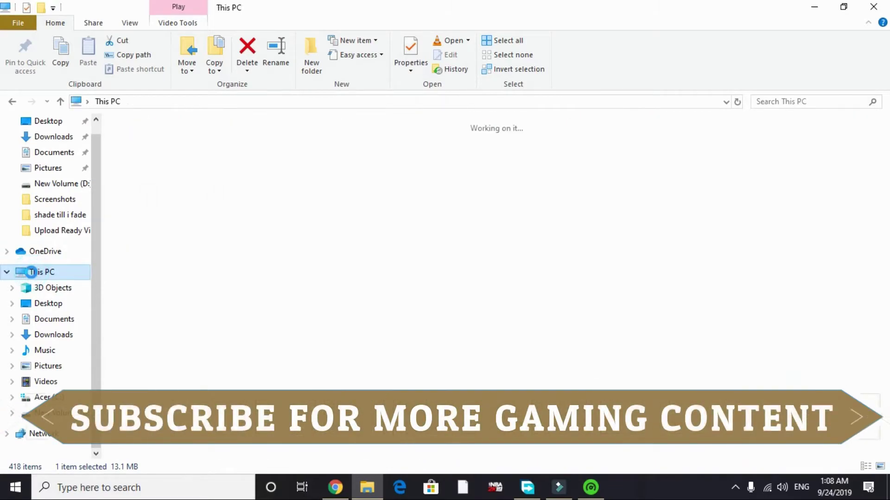
{"action": "right_click", "coordinate": [35, 272]}
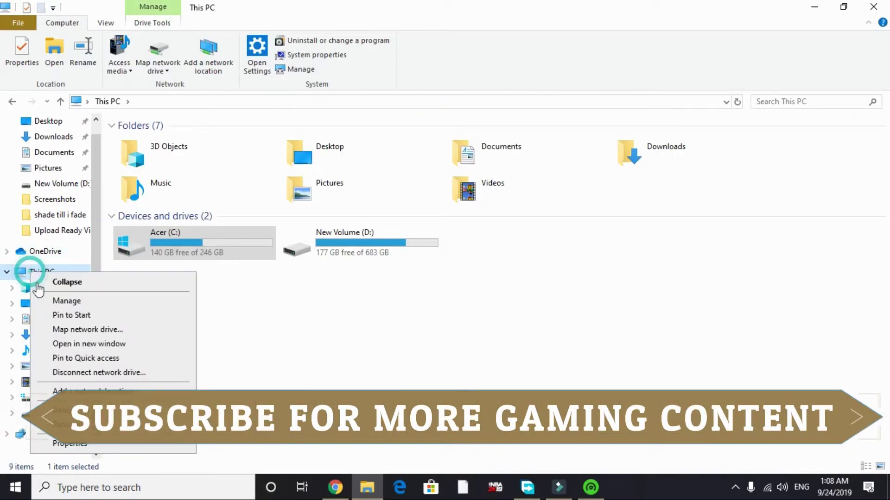
{"action": "left_click", "coordinate": [97, 448]}
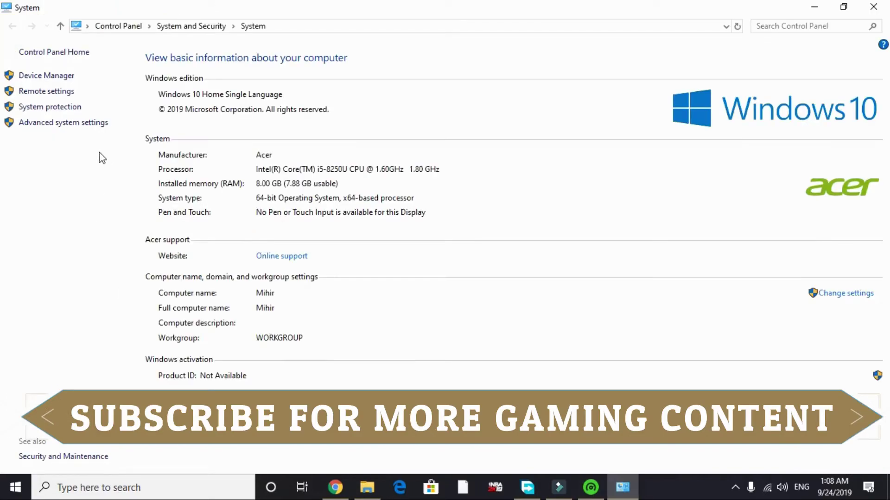
{"action": "left_click", "coordinate": [86, 123]}
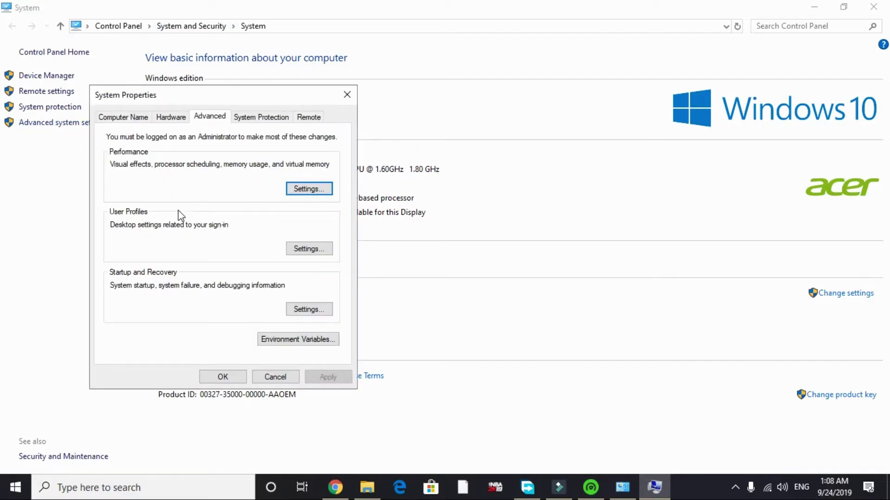
{"action": "left_click", "coordinate": [311, 191]}
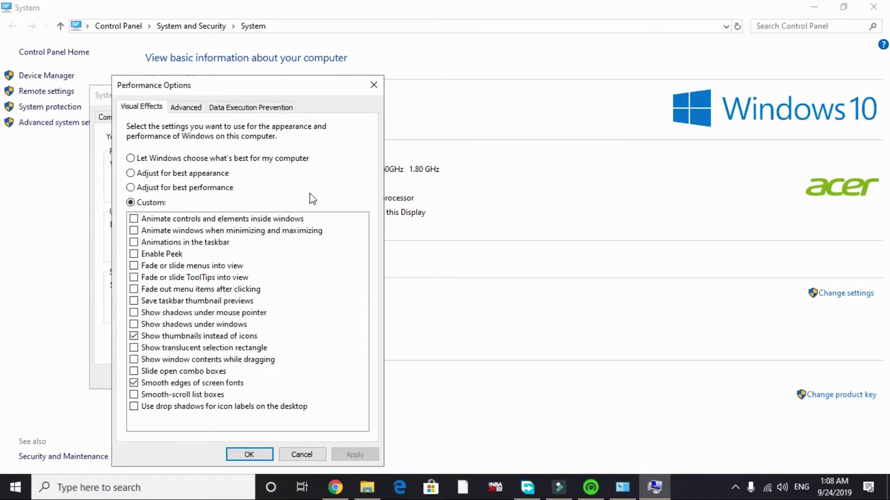
Choose Adjust for best performance, re-tick smooth screen fonts and thumbnails, and apply.
{"action": "left_click", "coordinate": [136, 159]}
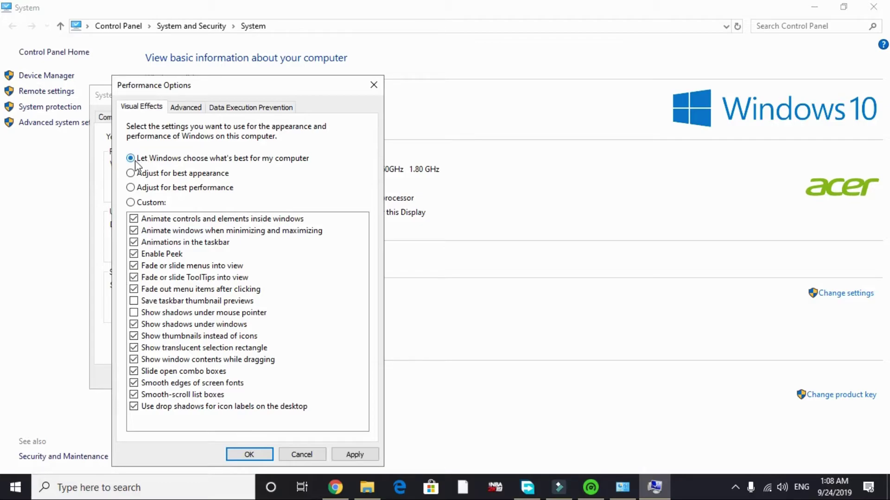
{"action": "left_click", "coordinate": [150, 188]}
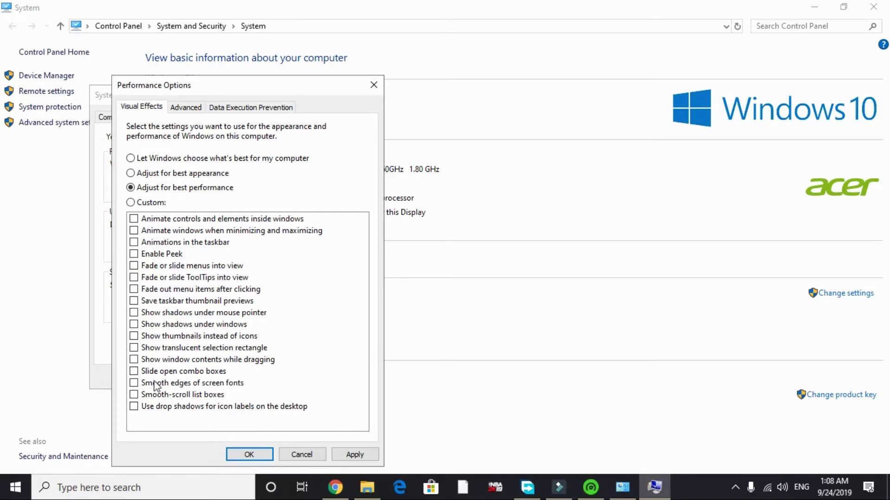
{"action": "left_click", "coordinate": [137, 384]}
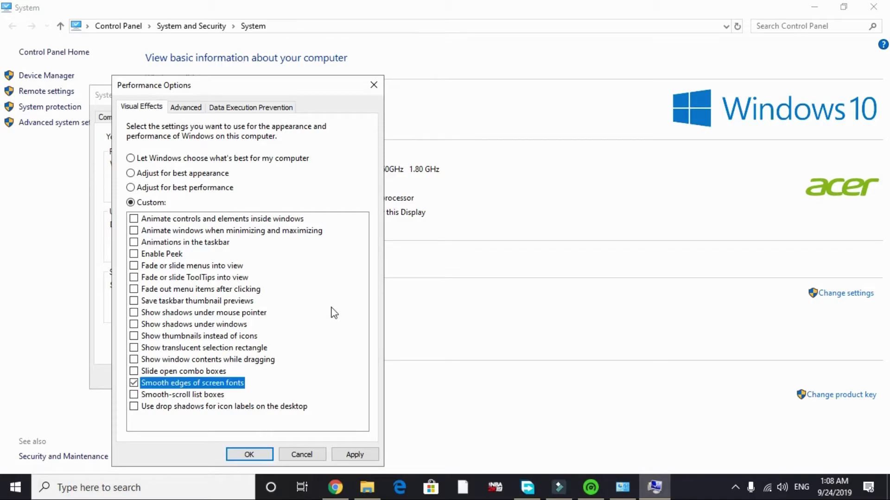
{"action": "left_click", "coordinate": [134, 337]}
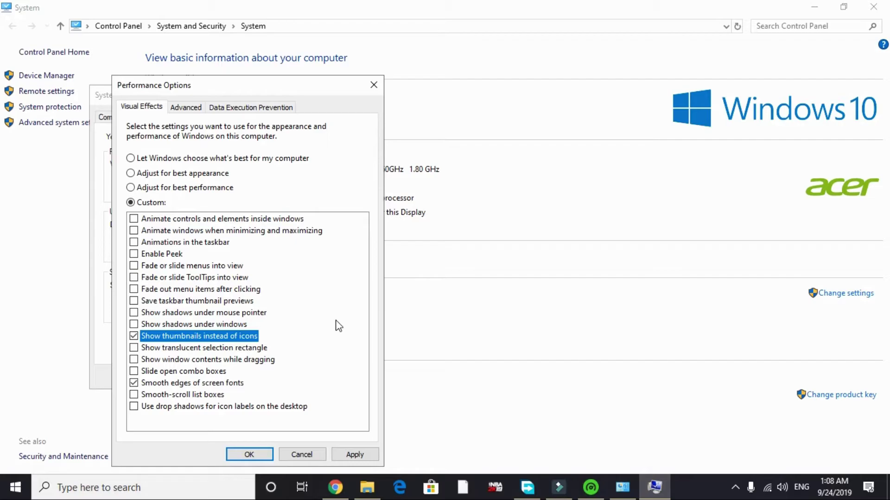
{"action": "left_click", "coordinate": [355, 455]}
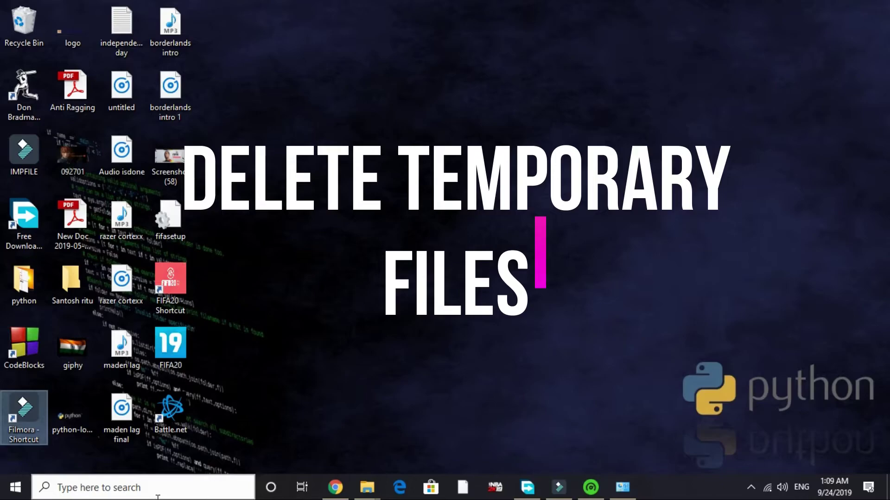
{"action": "left_click", "coordinate": [102, 488]}
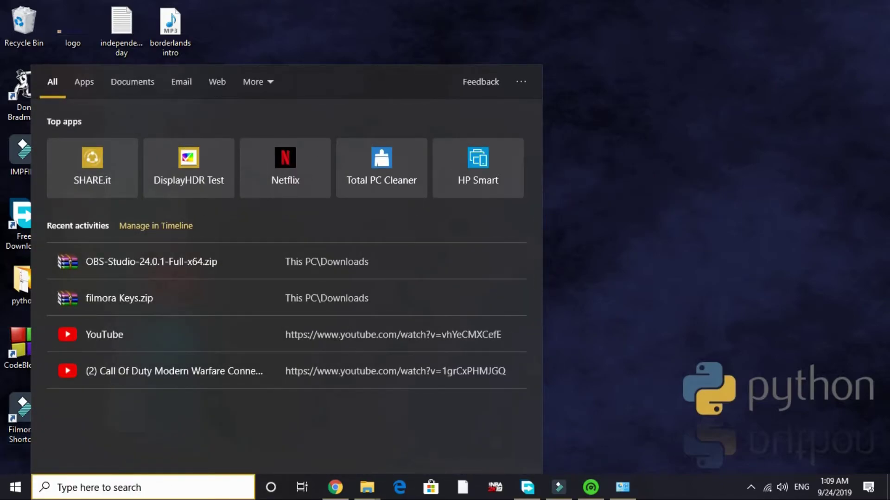
{"action": "type", "text": "run"}
{"action": "key", "text": "Return"}
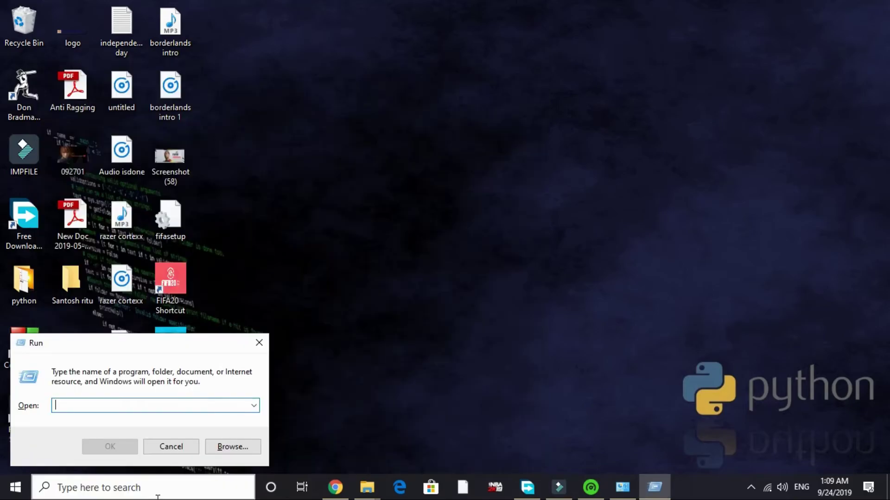
{"action": "type", "text": "temp"}
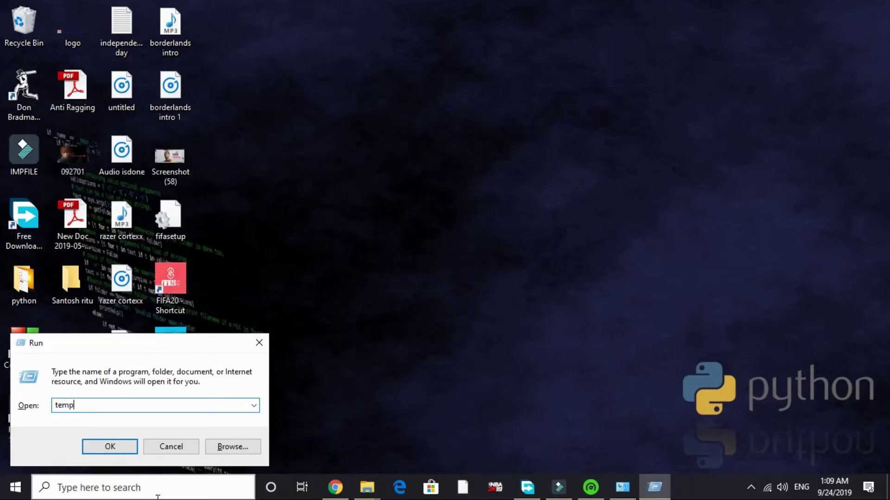
{"action": "key", "text": "Return"}
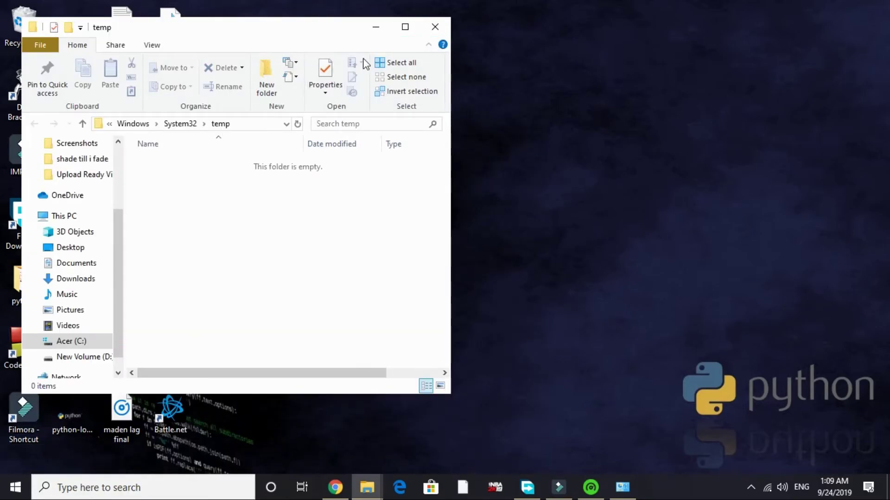
{"action": "left_click", "coordinate": [405, 27]}
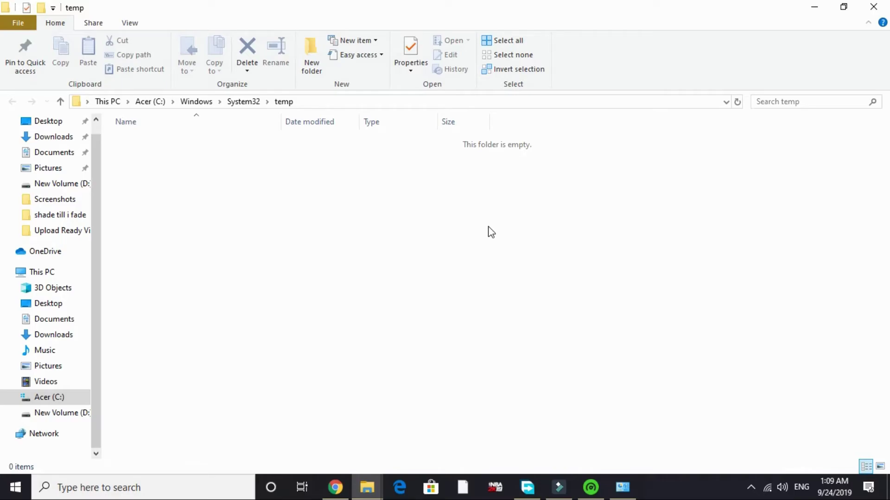
Open the user's %temp% folder in File Explorer through the Run dialog.
{"action": "left_click", "coordinate": [367, 488]}
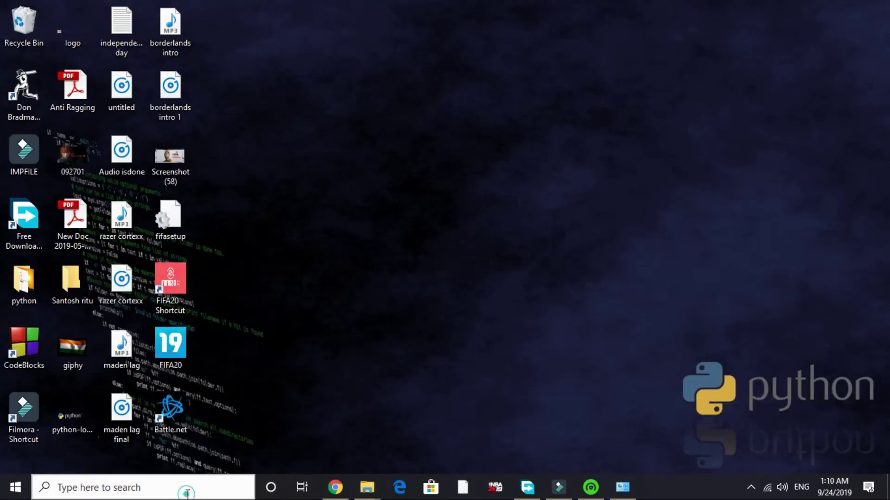
{"action": "left_click", "coordinate": [187, 488]}
{"action": "type", "text": "run"}
{"action": "key", "text": "Return"}
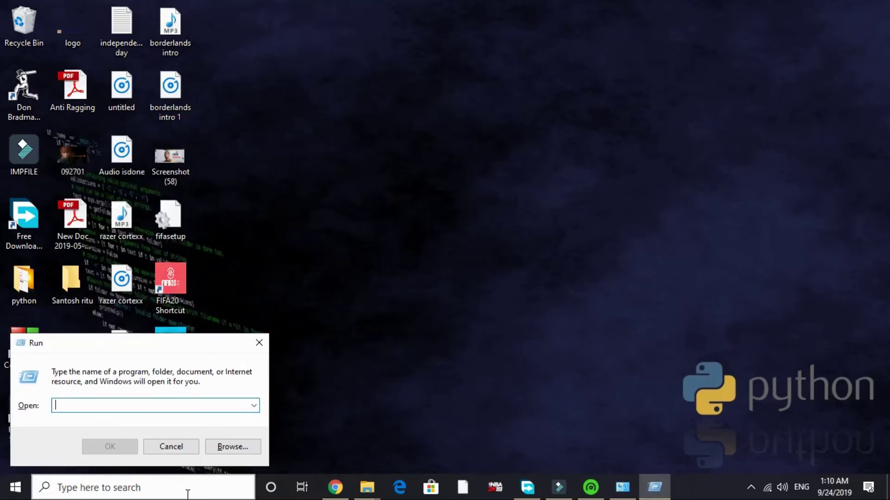
{"action": "type", "text": "%temp%"}
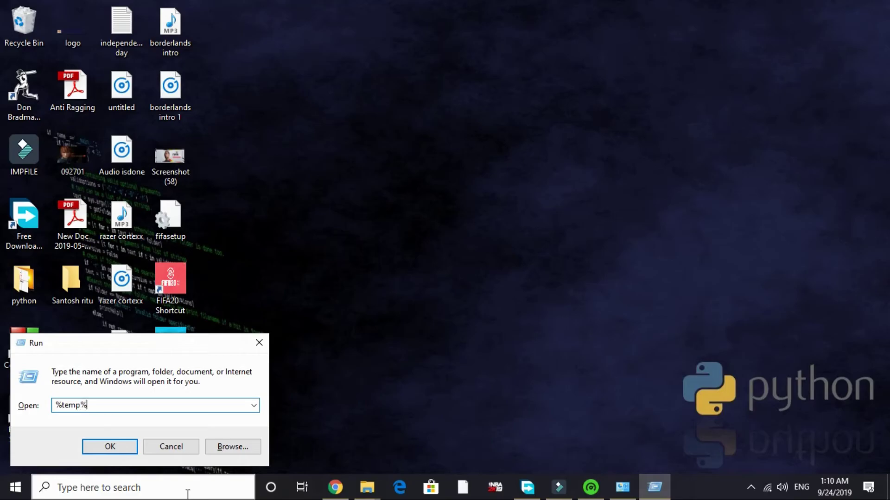
{"action": "key", "text": "Return"}
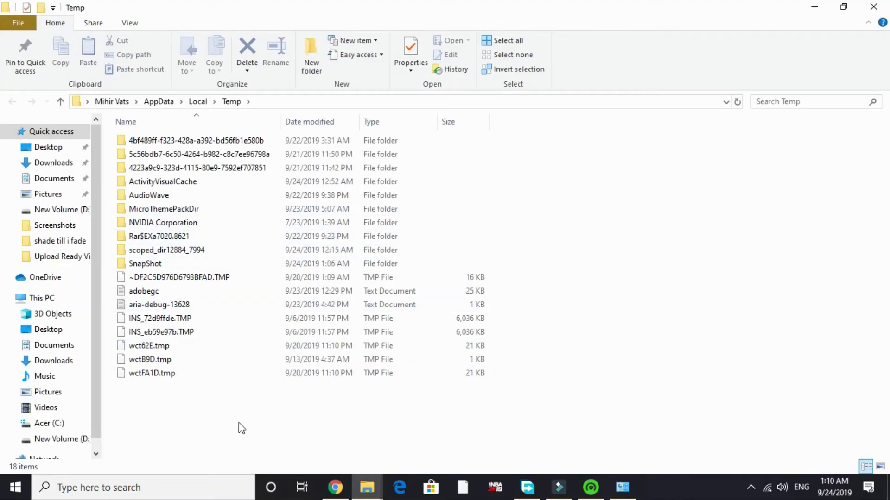
Select every item in the Temp folder and permanently delete it, confirming the prompt.
{"action": "key", "text": "ctrl+a"}
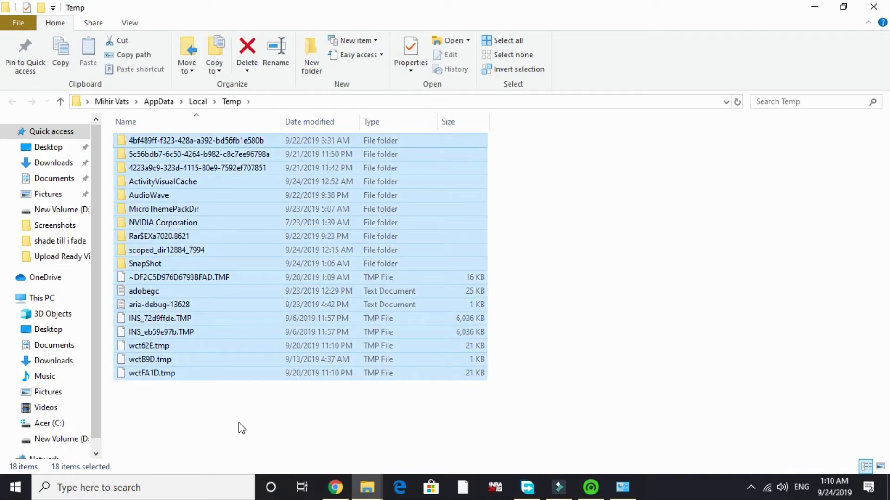
{"action": "key", "text": "shift+Delete"}
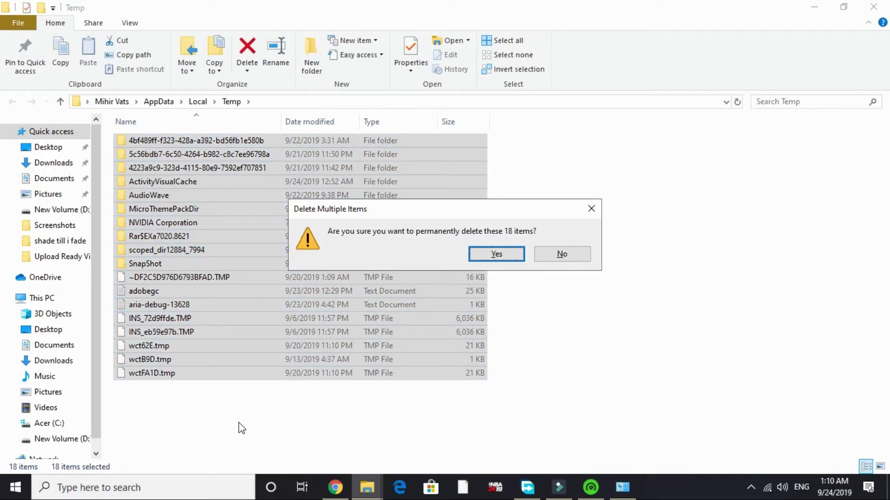
{"action": "key", "text": "Return"}
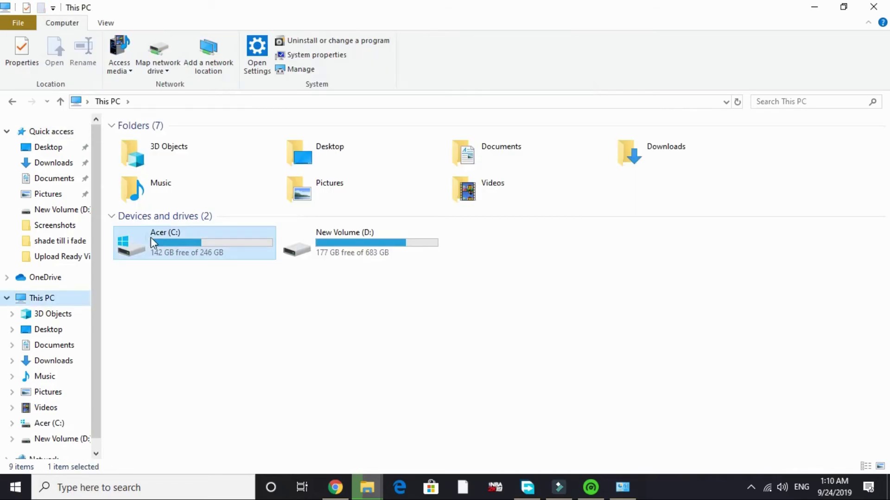
Navigate to the C:\Windows\Prefetch folder.
{"action": "double_click", "coordinate": [151, 237]}
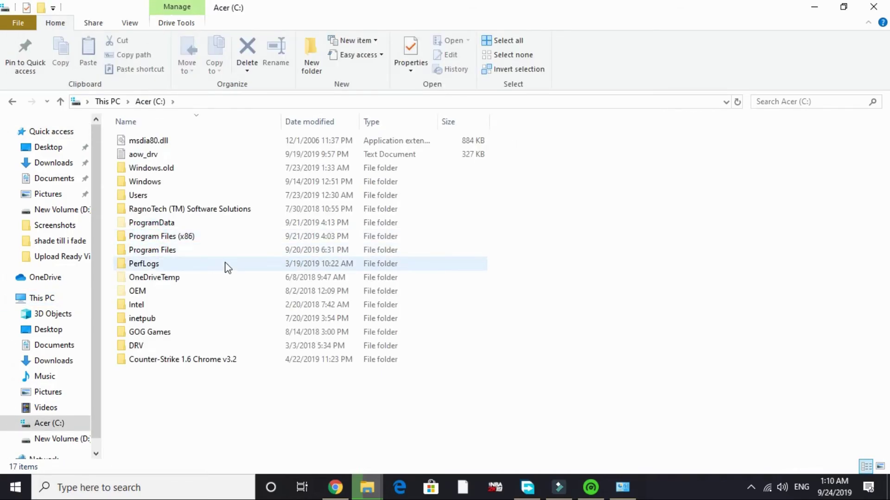
{"action": "double_click", "coordinate": [141, 182]}
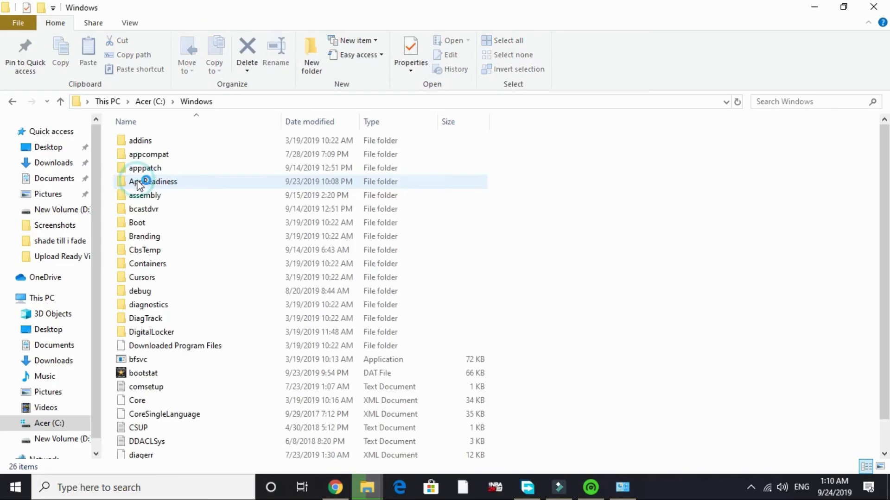
{"action": "key", "text": "p"}
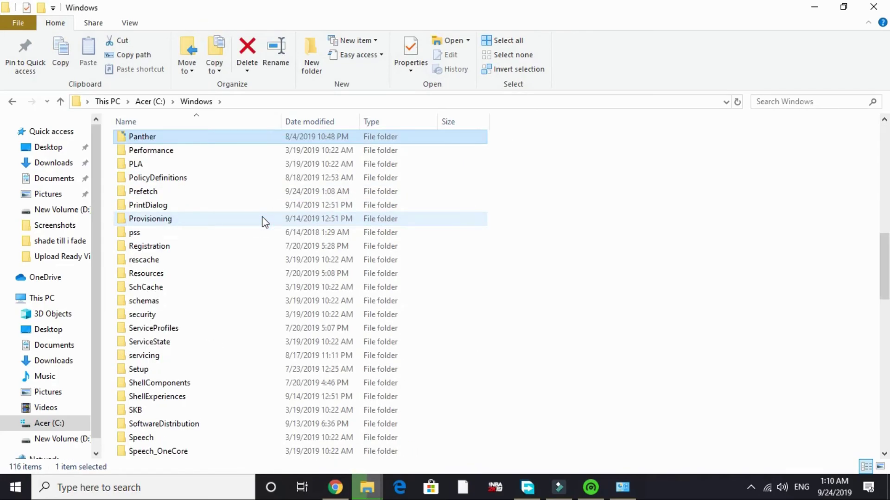
{"action": "key", "text": "r"}
{"action": "key", "text": "Return"}
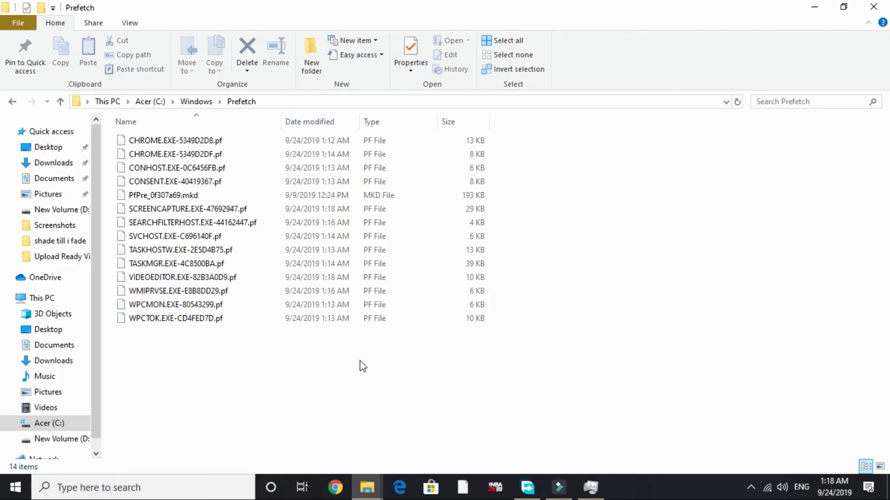
Permanently delete all 14 Prefetch files, skipping every file still in use.
{"action": "key", "text": "ctrl+a"}
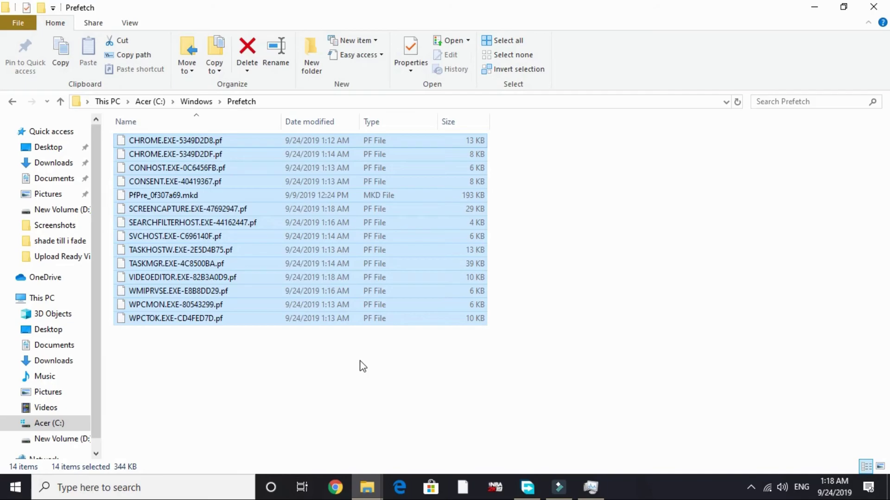
{"action": "key", "text": "shift+Delete"}
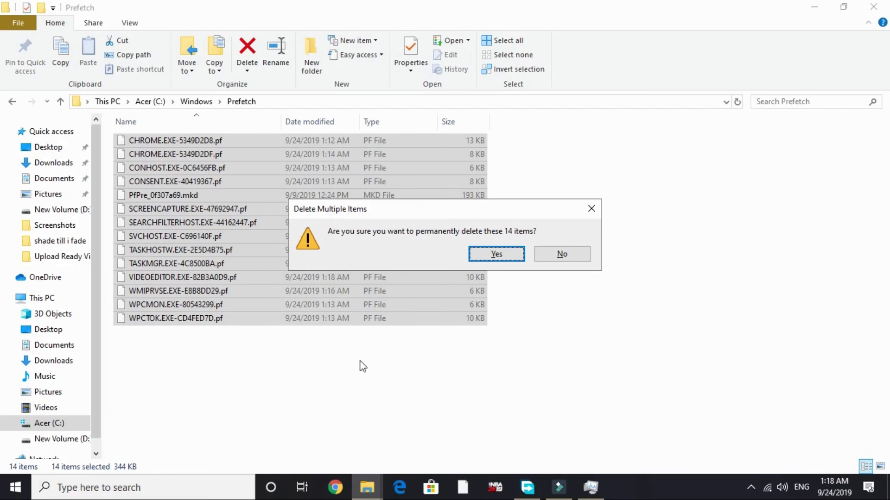
{"action": "key", "text": "Return"}
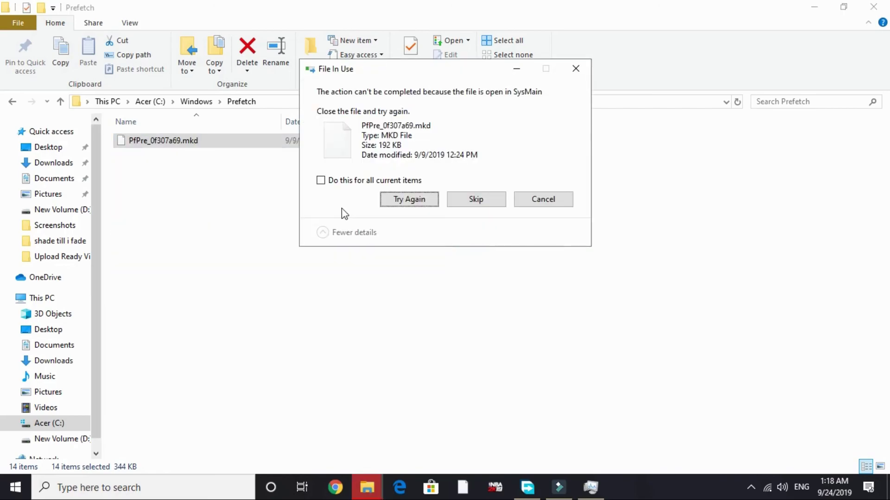
{"action": "left_click", "coordinate": [340, 185]}
{"action": "left_click", "coordinate": [470, 202]}
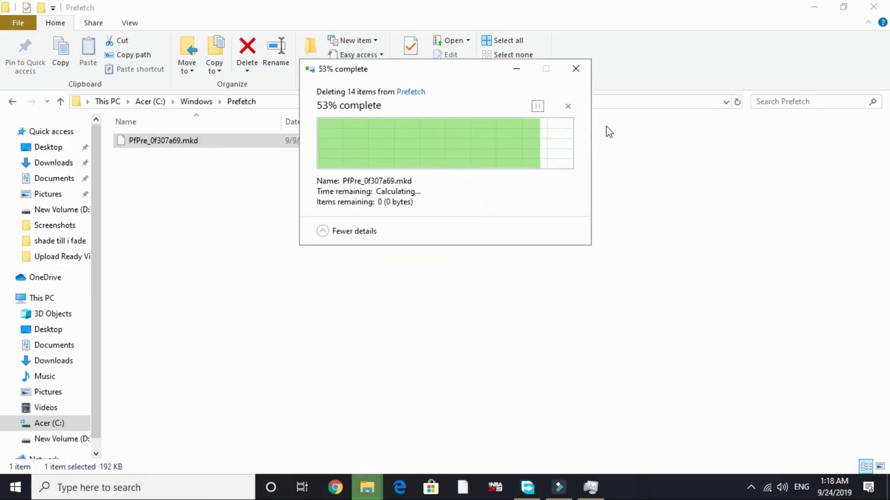
Minimize the File Explorer window to reveal the desktop.
{"action": "left_click", "coordinate": [814, 6]}
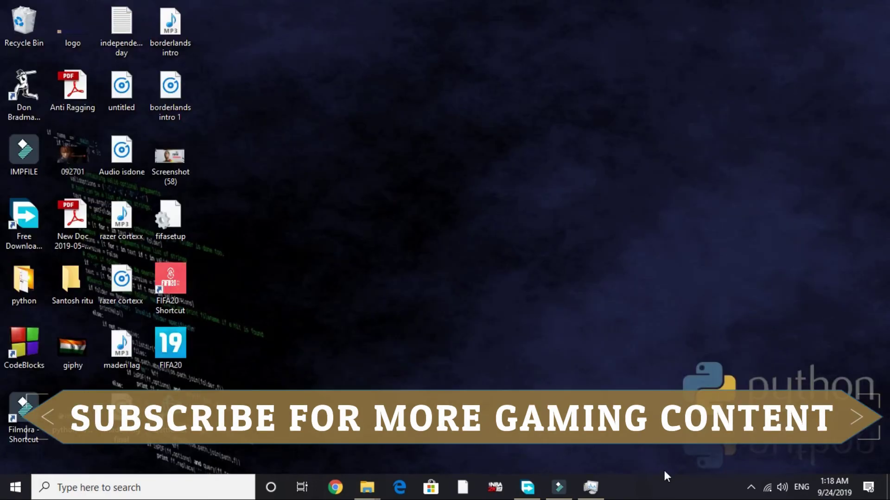